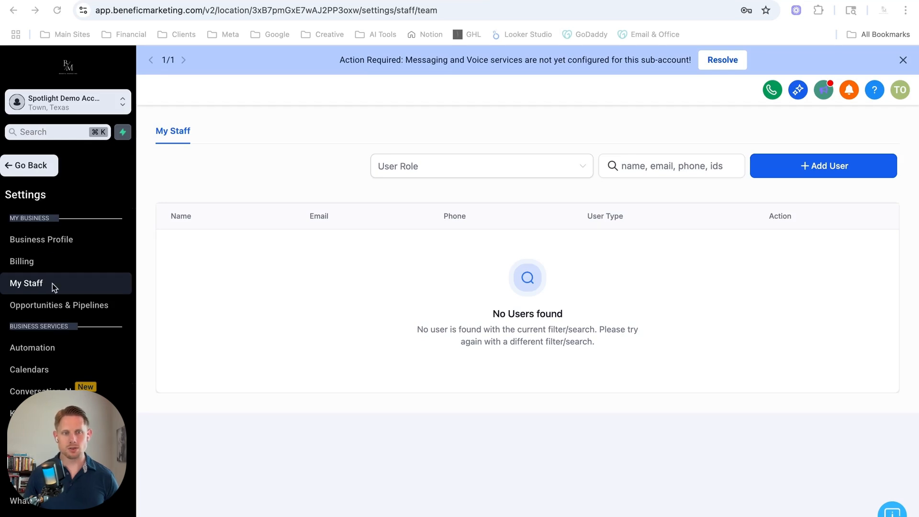
Open the Calendars settings and review the existing calendars' types.
left_click(44, 372)
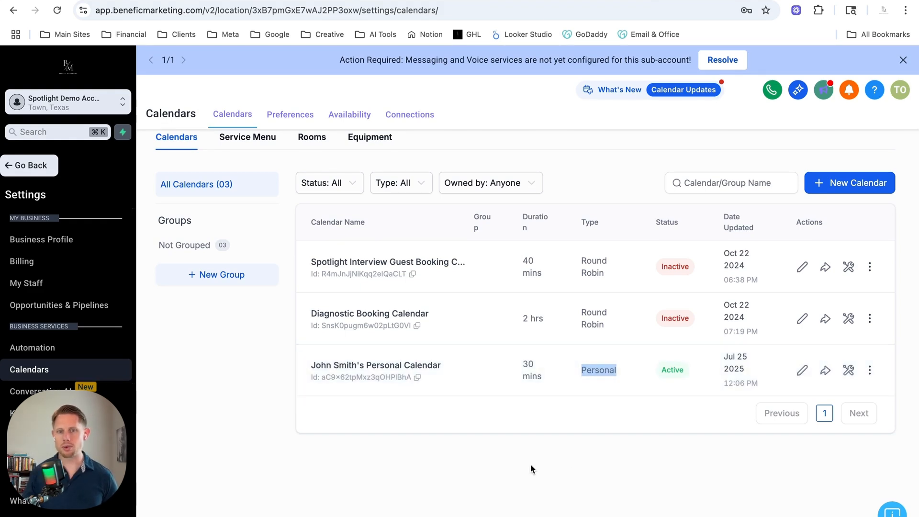
left_click_drag(582, 316, 616, 331)
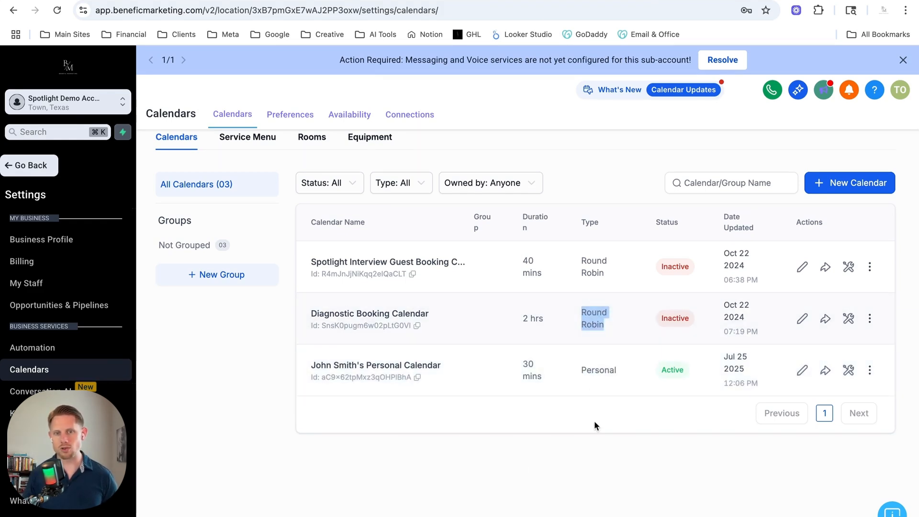
left_click(627, 449)
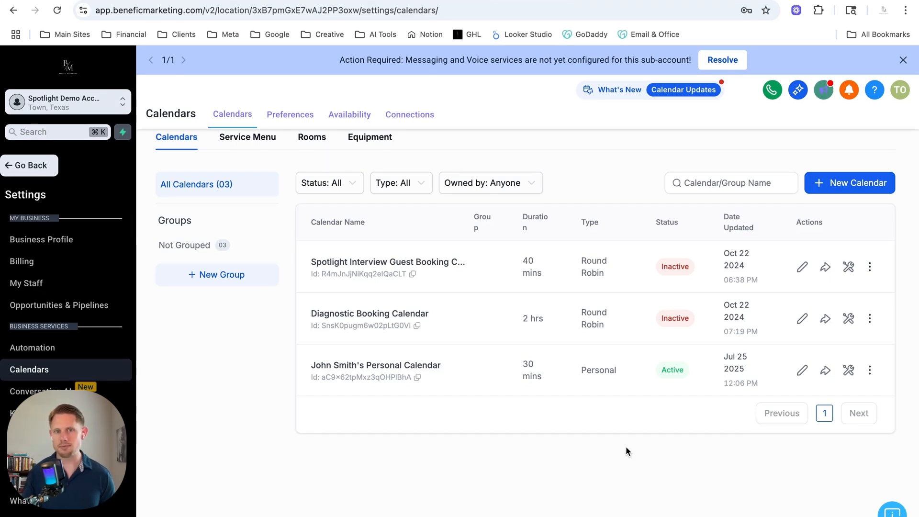
Start a new calendar and choose the Round Robin type, expanding the additional types first.
left_click(824, 184)
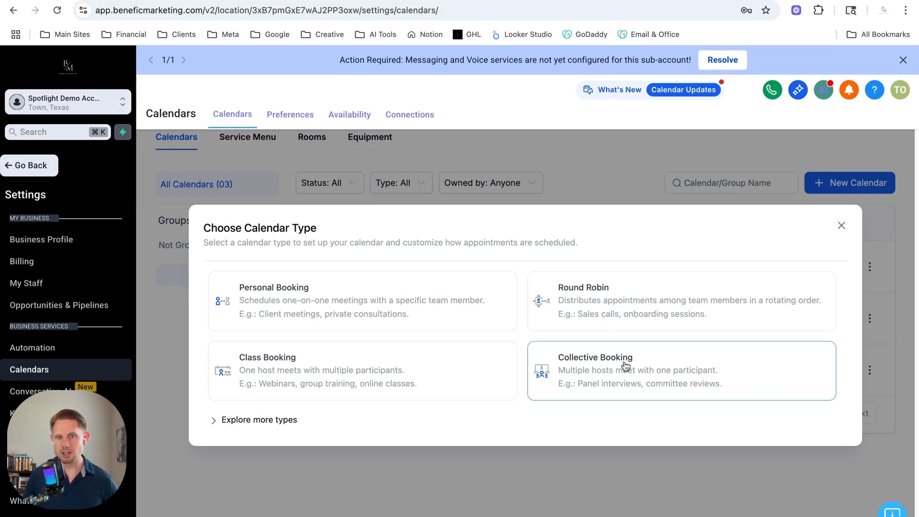
left_click(276, 423)
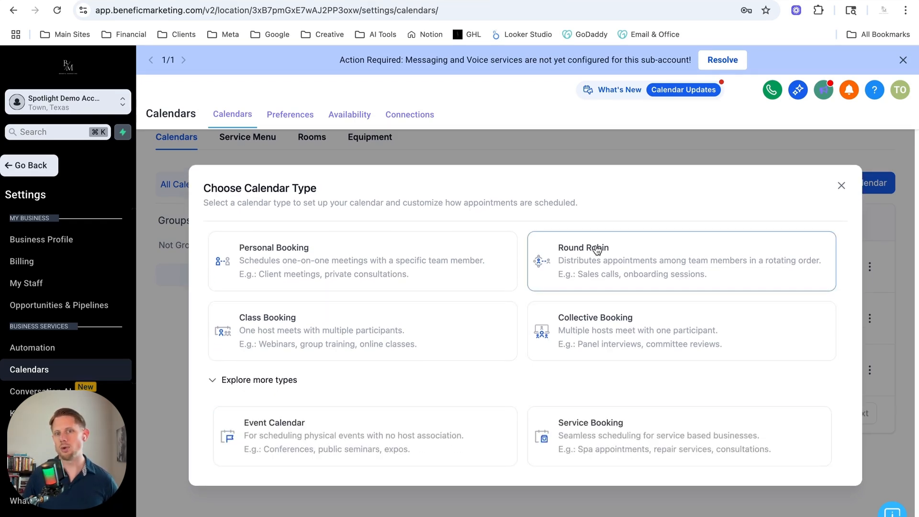
left_click(581, 262)
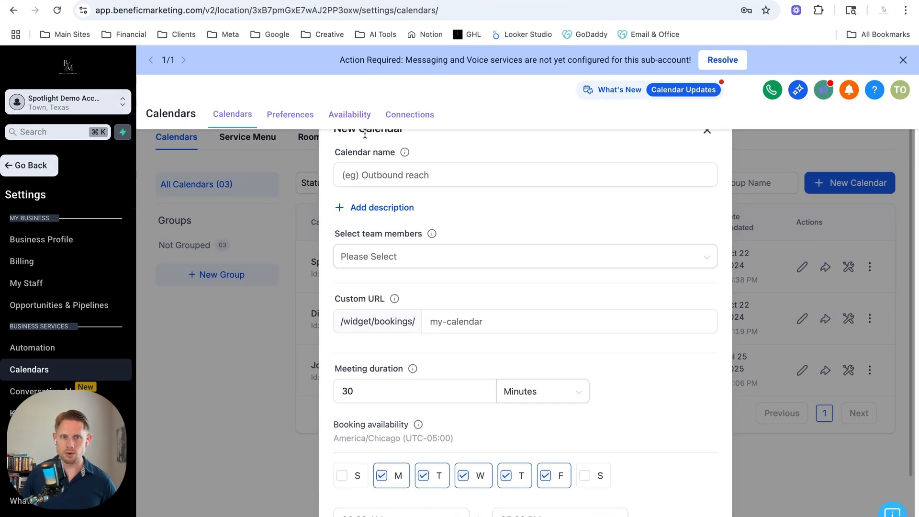
Name the calendar Discovery Call with the Team.
left_click(410, 175)
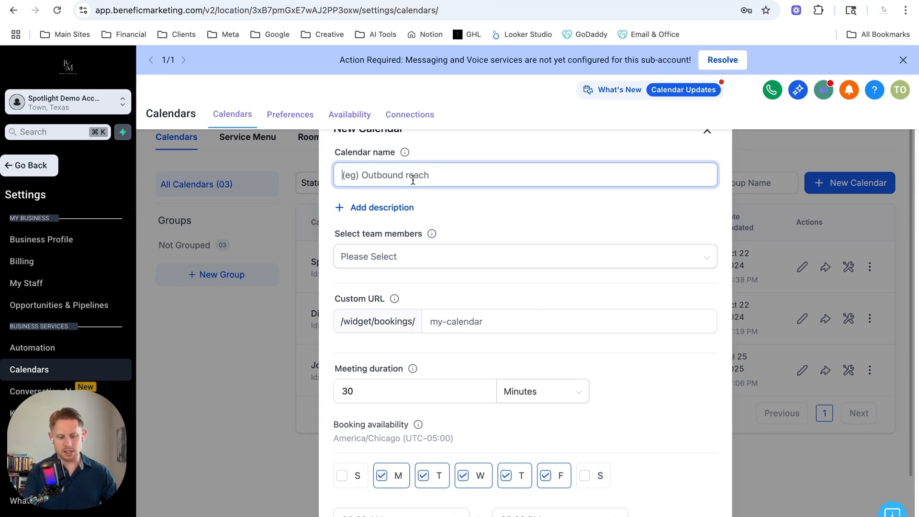
type("Discov")
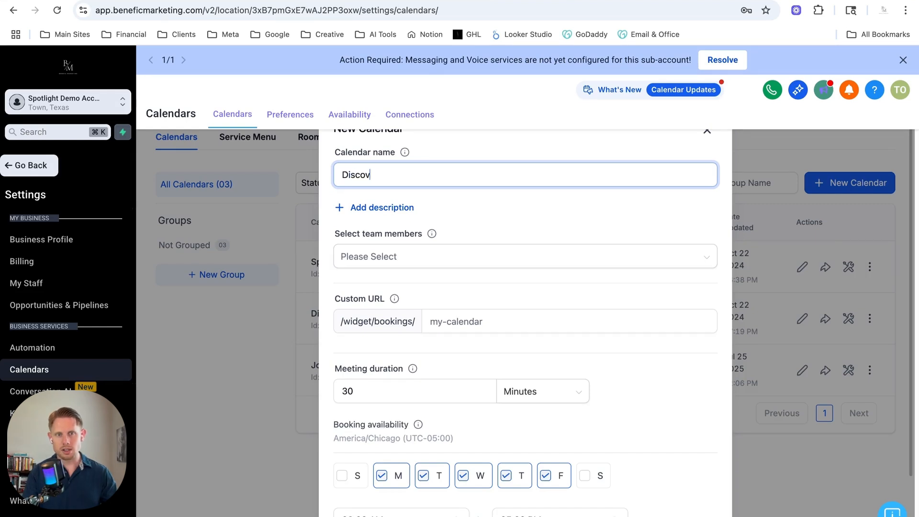
type("ery Call with ")
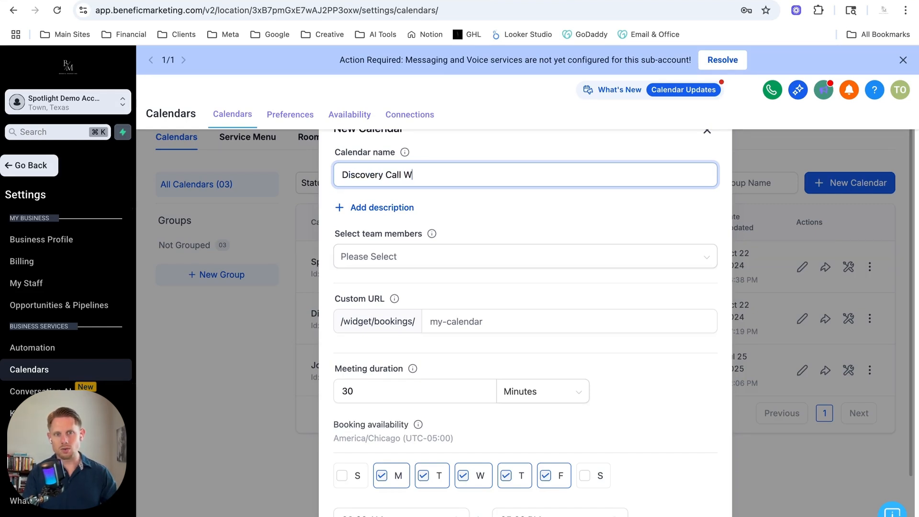
type("the Team")
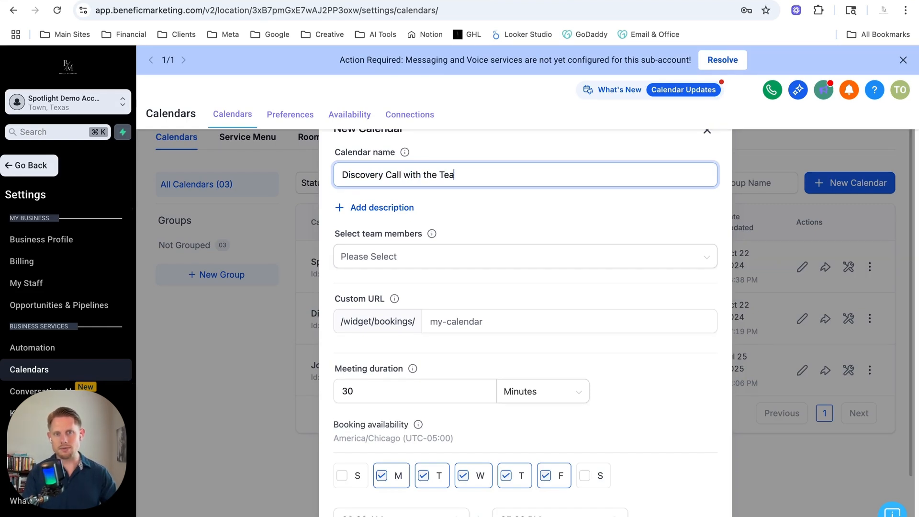
Add the available staff member as the calendar's team member.
left_click(443, 259)
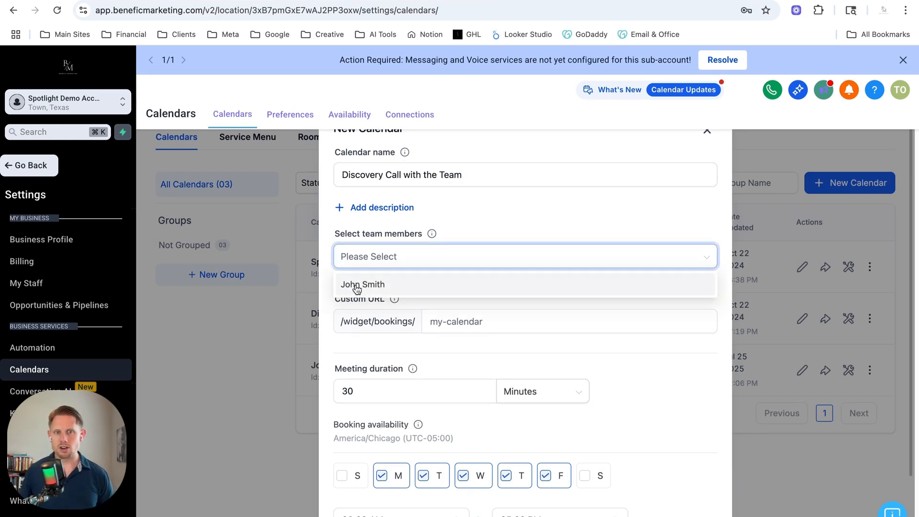
left_click(381, 286)
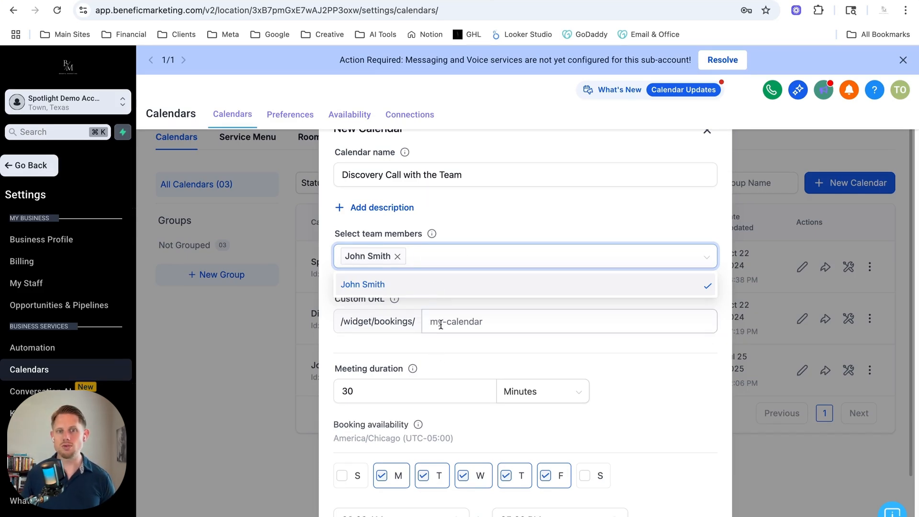
left_click(486, 213)
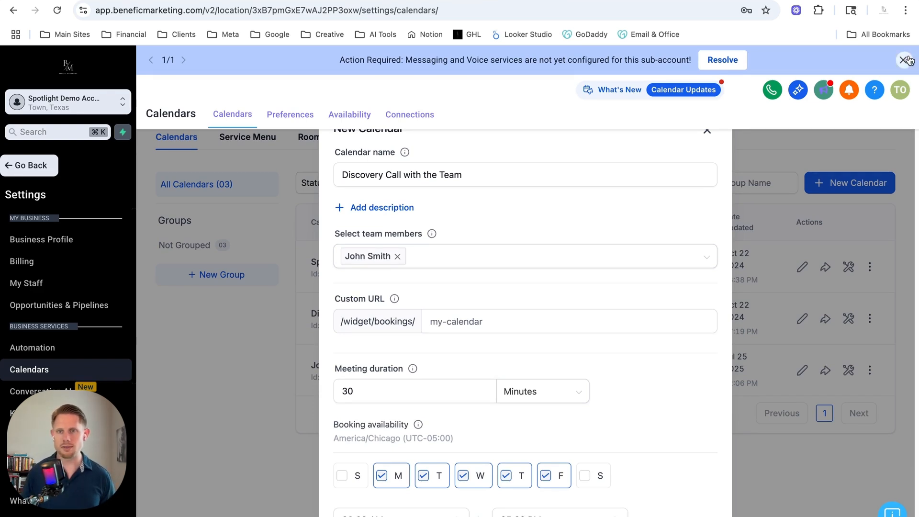
Set the custom URL slug to discovery-call-with-team.
scroll(550, 219, "down", 1)
scroll(479, 259, "down", 1)
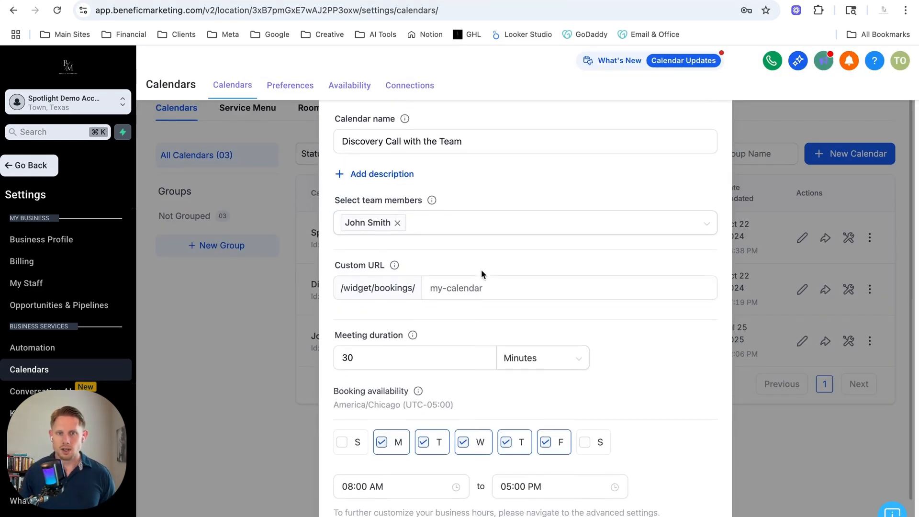
left_click(472, 261)
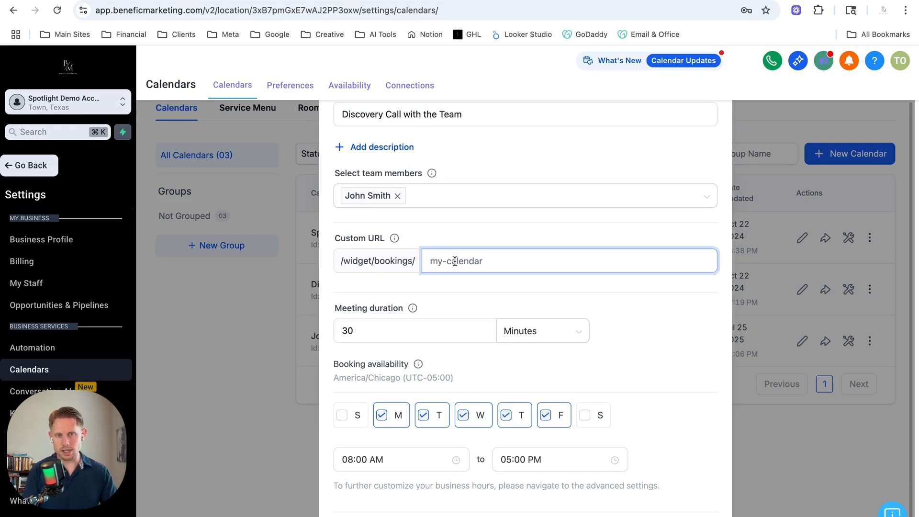
type("dis")
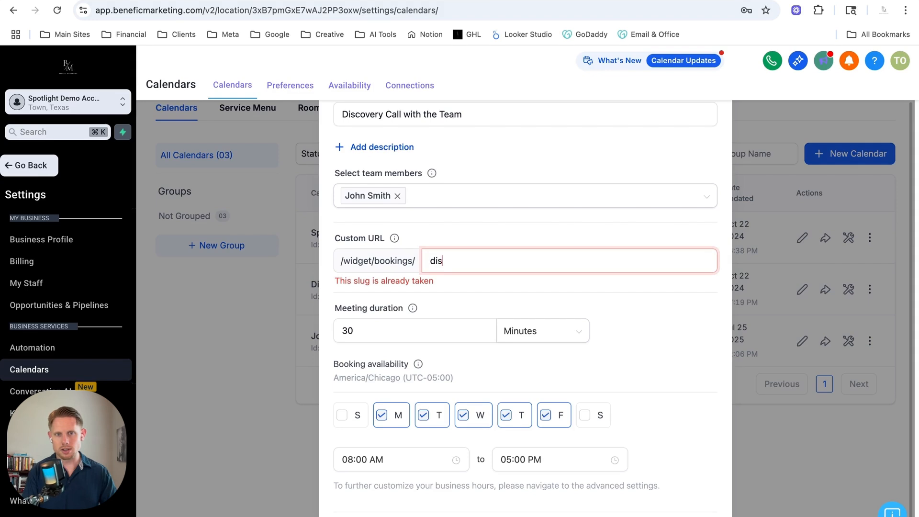
type("covery-")
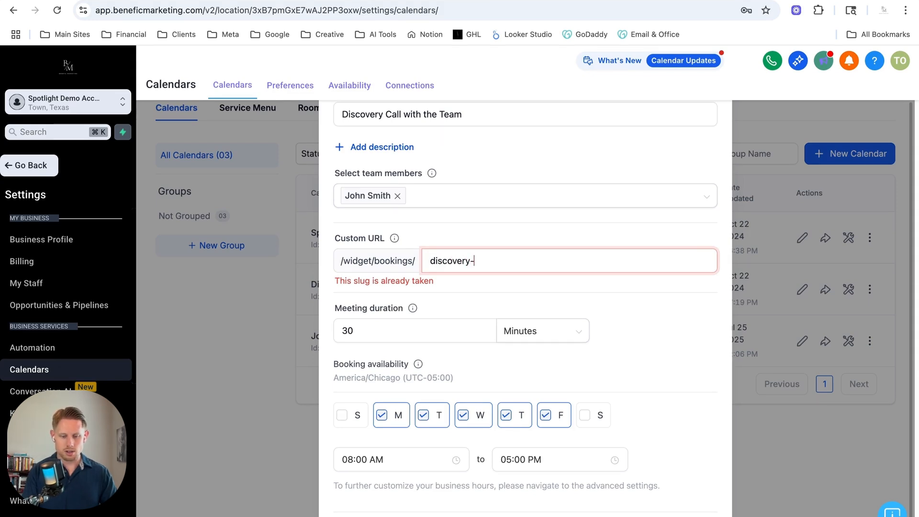
type("call-with-team")
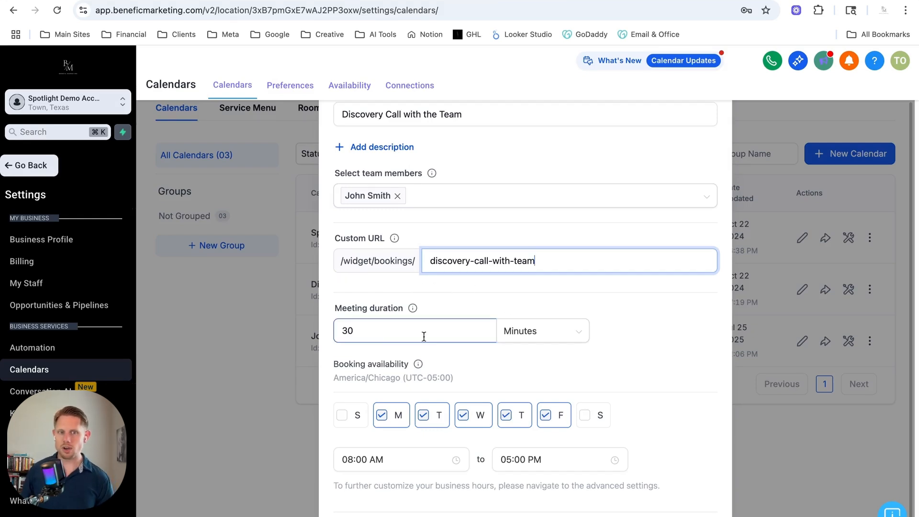
Limit booking availability to Monday through Wednesday by unchecking Thursday and Friday.
left_click(382, 332)
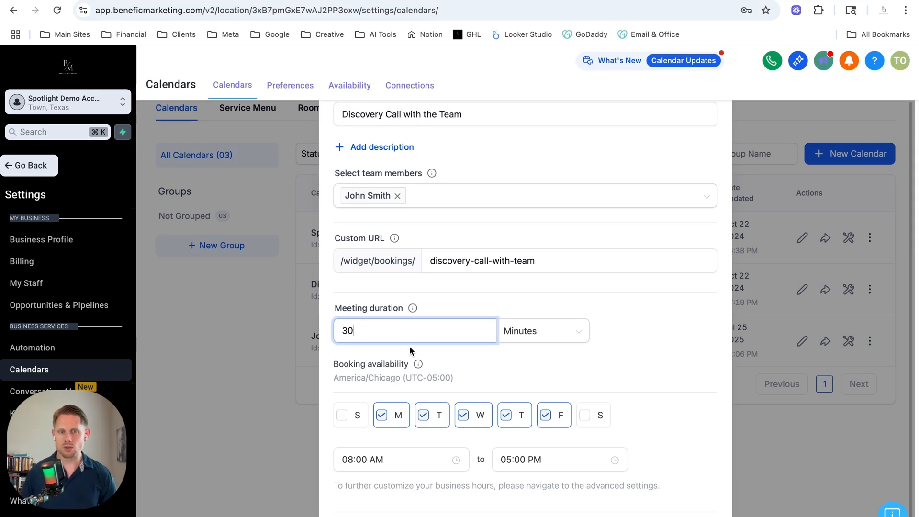
scroll(632, 369, "down", 1)
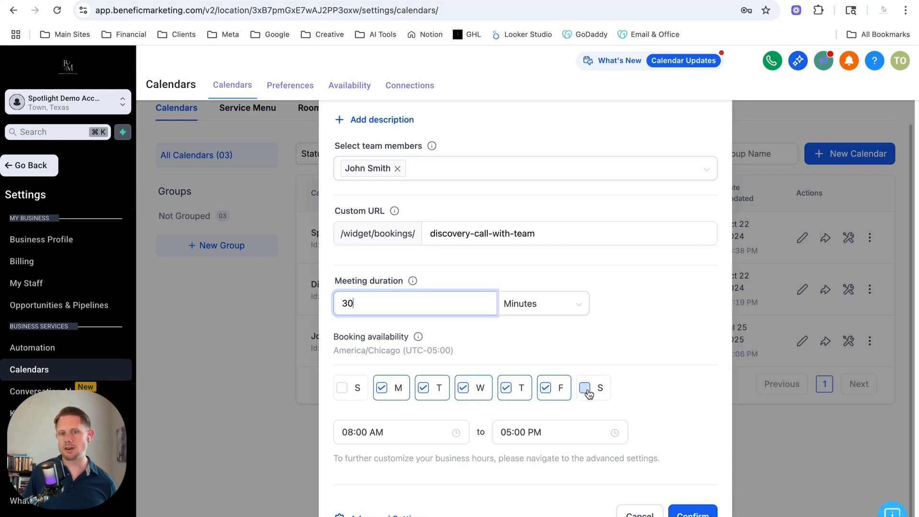
left_click(506, 388)
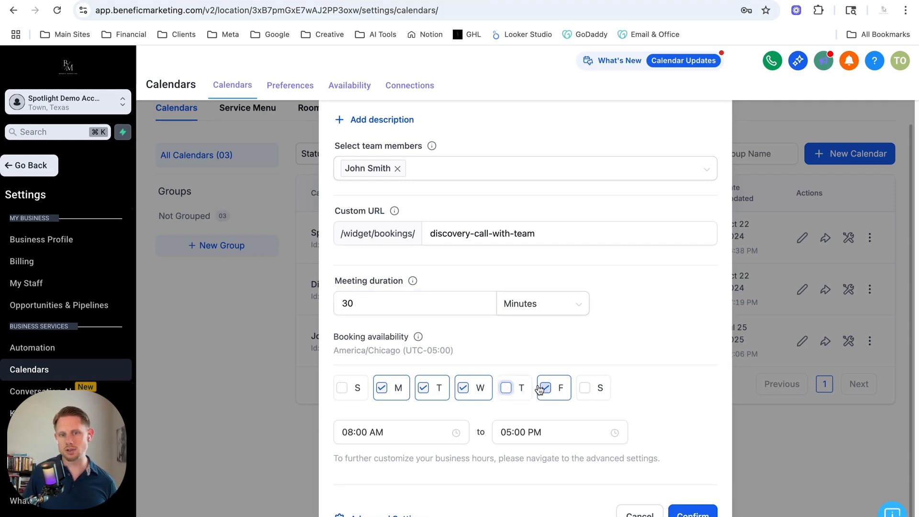
left_click(540, 388)
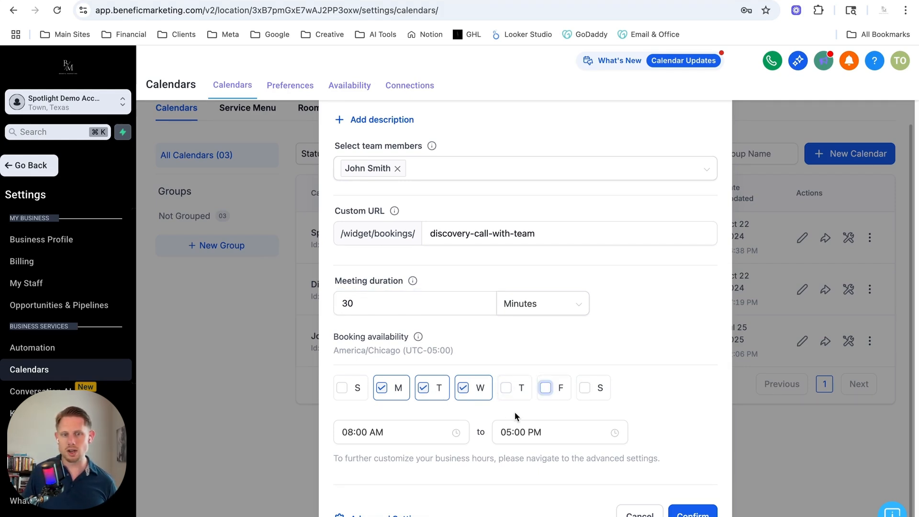
left_click(354, 432)
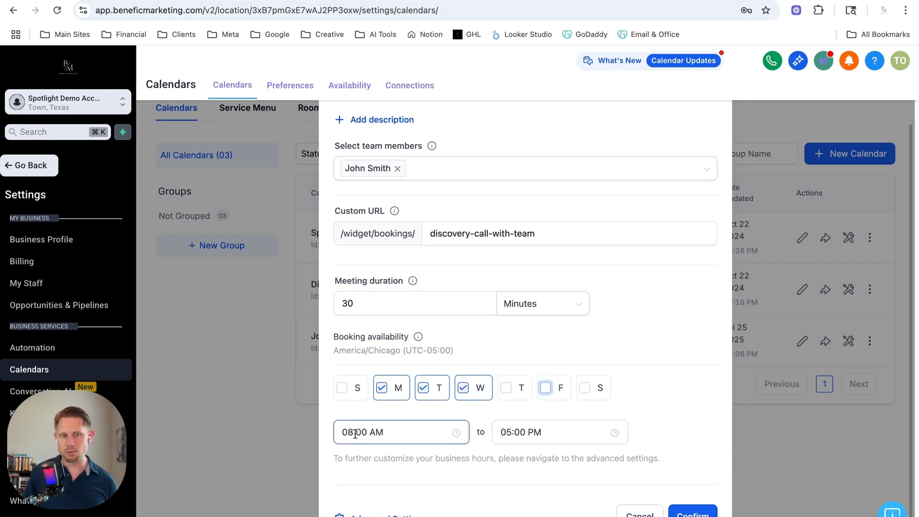
left_click(511, 431)
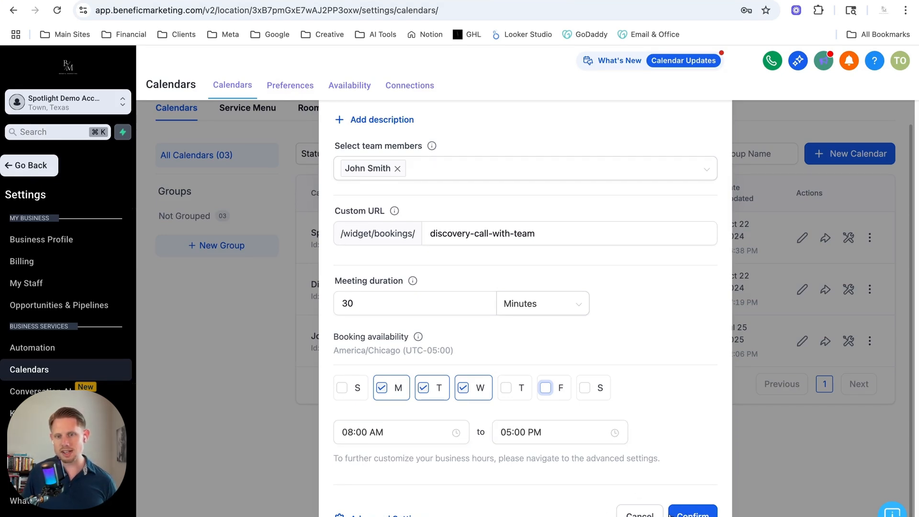
Change the custom URL slug to discovery-call-with-teamdemo and confirm creating the calendar.
left_click(692, 513)
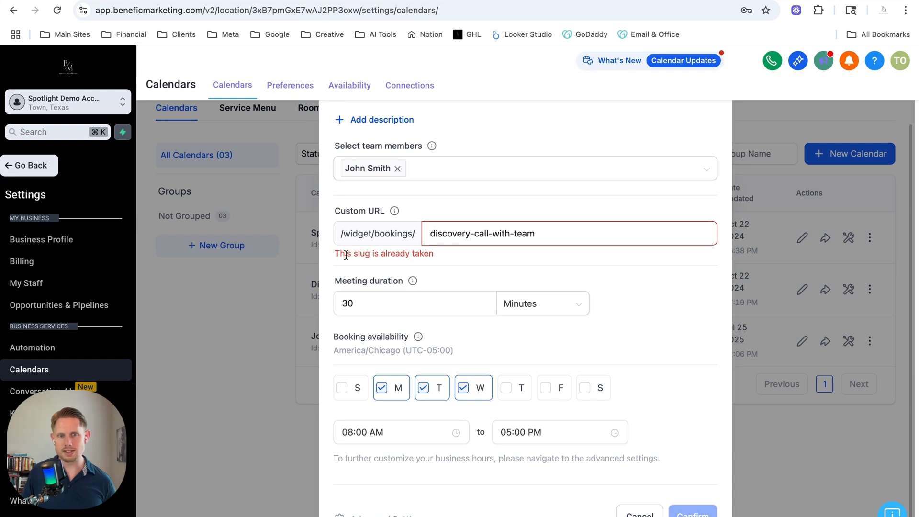
double_click(526, 233)
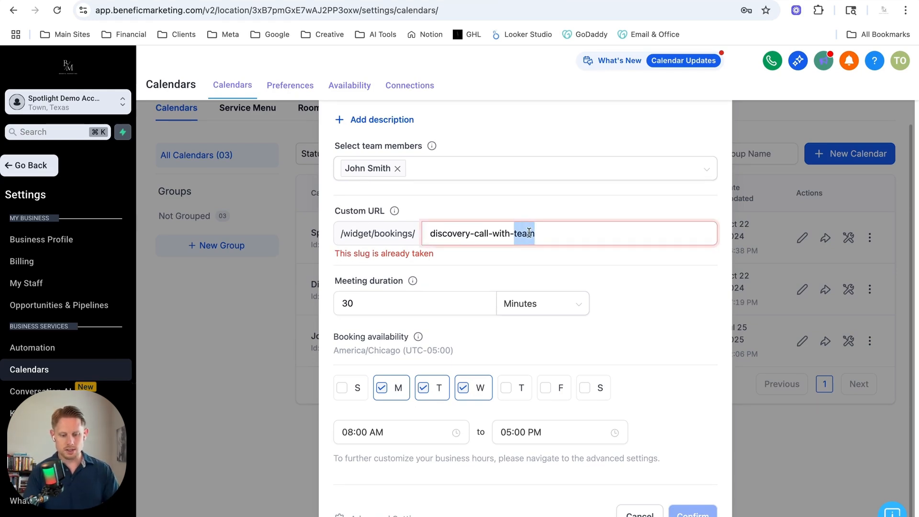
type("team")
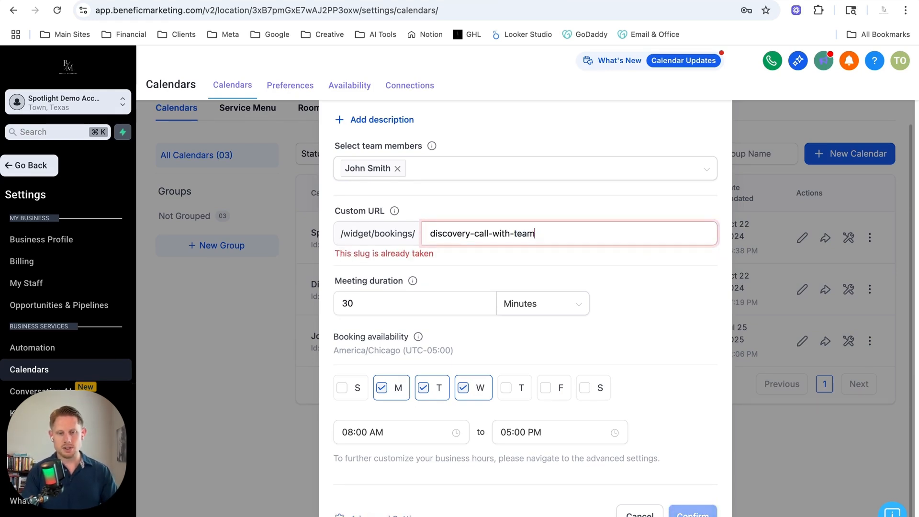
type("demo")
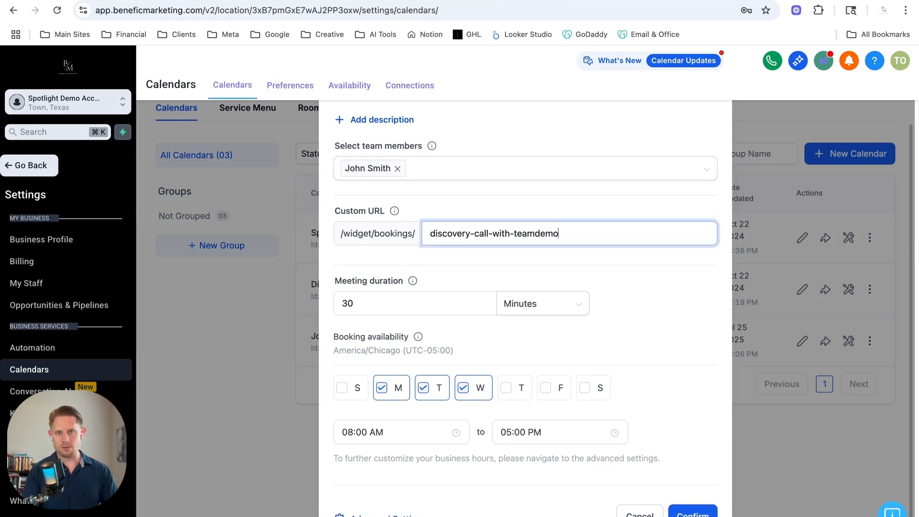
left_click(692, 513)
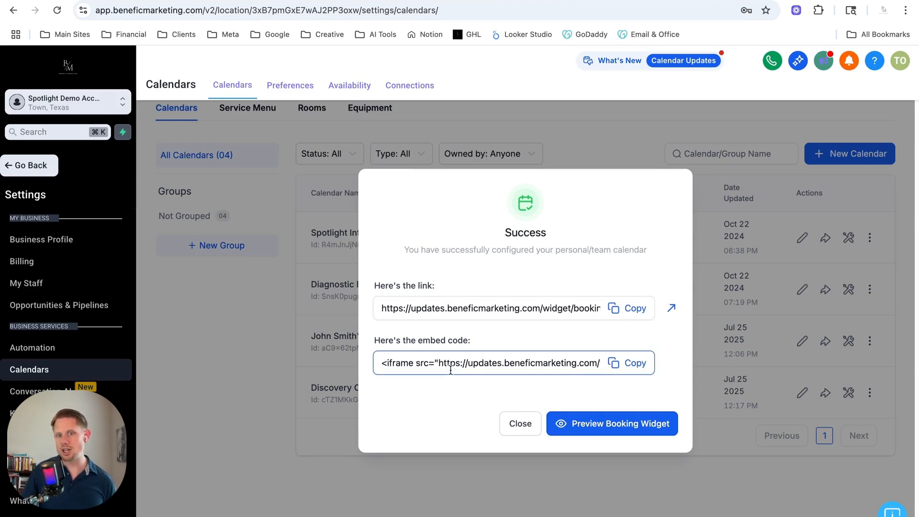
Preview the booking widget and browse its available dates and time slots.
left_click(621, 423)
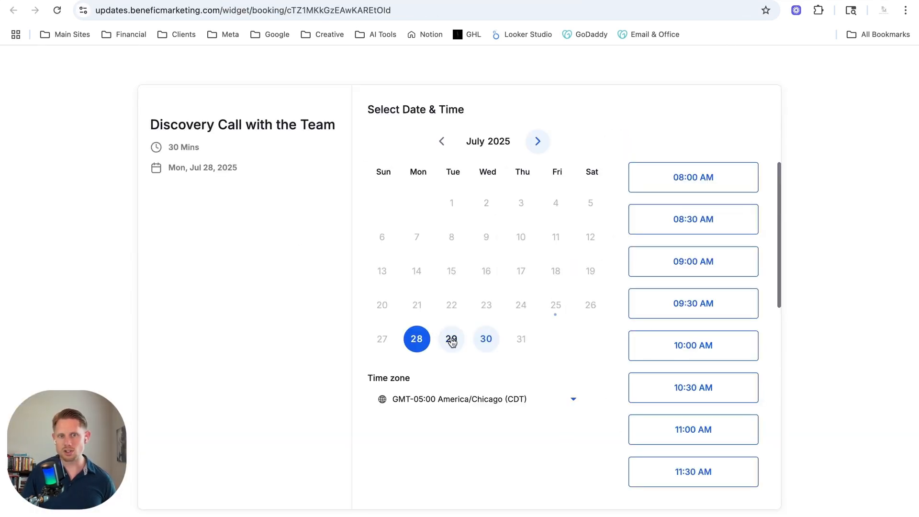
scroll(693, 289, "down", 5)
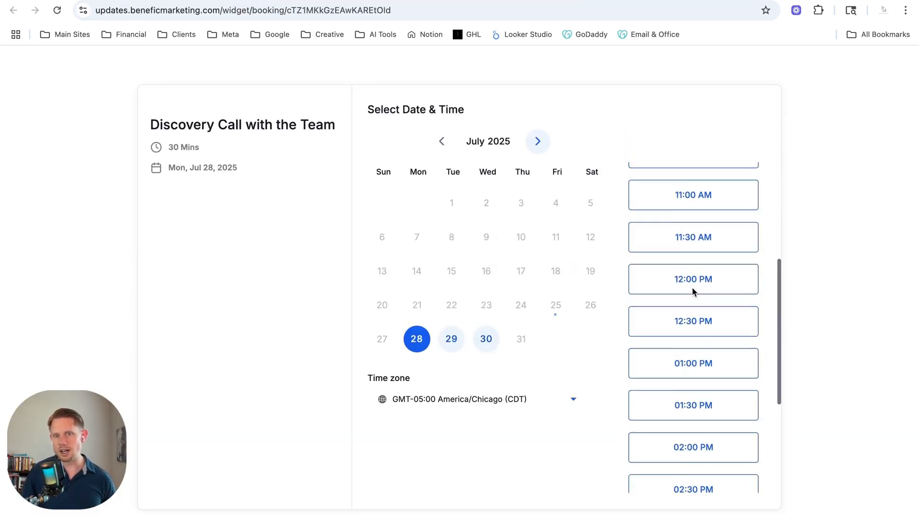
scroll(693, 296, "up", 5)
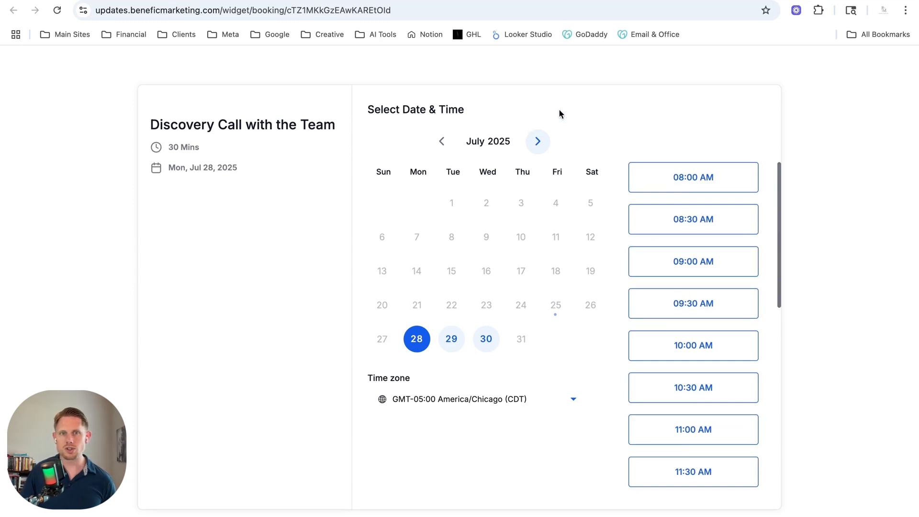
Return to the settings tab, close the success dialog, and select the new calendar's name in the list.
left_click(600, 0)
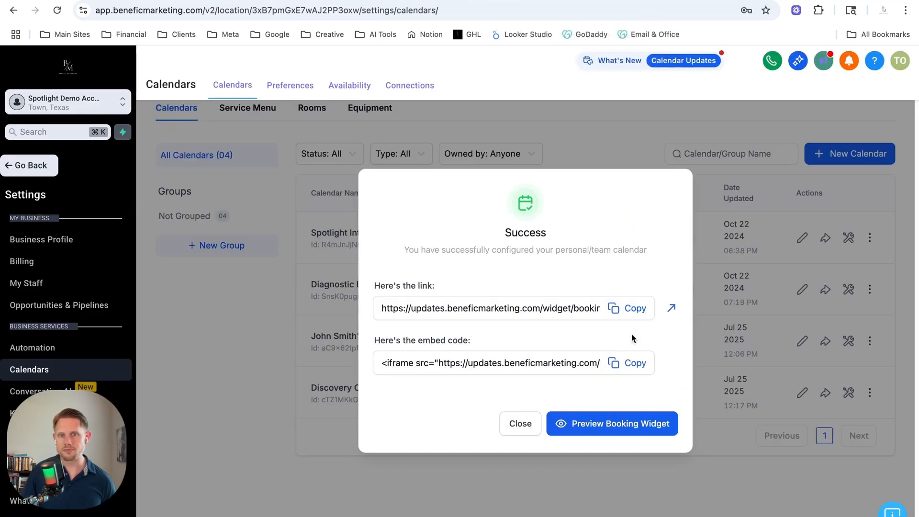
left_click(520, 424)
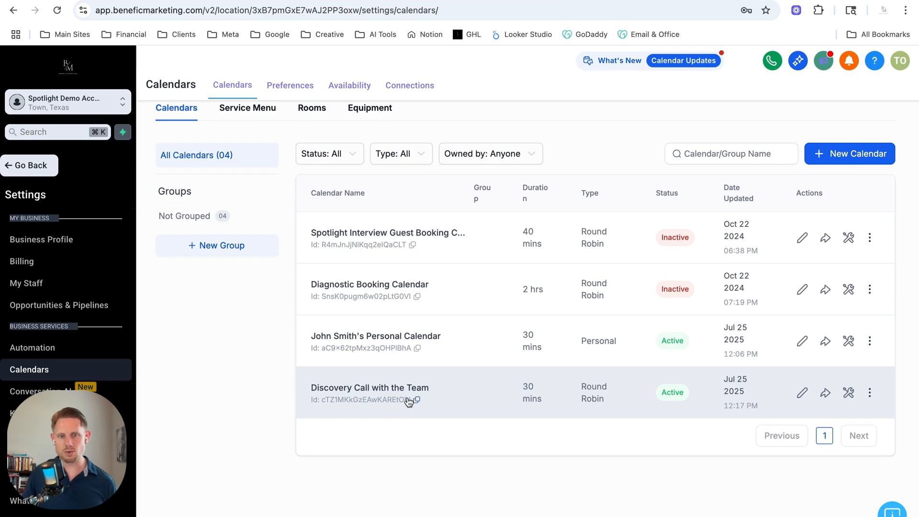
left_click_drag(309, 385, 527, 420)
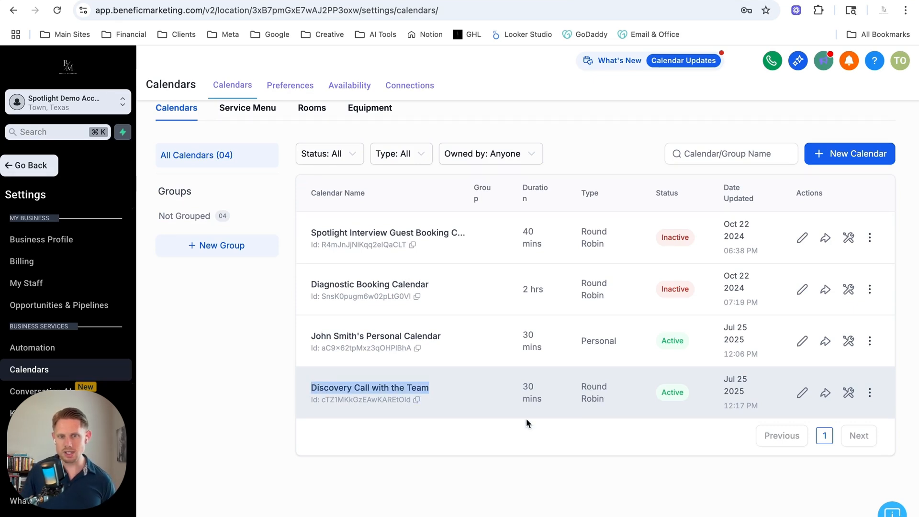
Open the Discovery Call with the Team calendar for editing and enter the description "Initial get to know you meeting with the team".
double_click(669, 392)
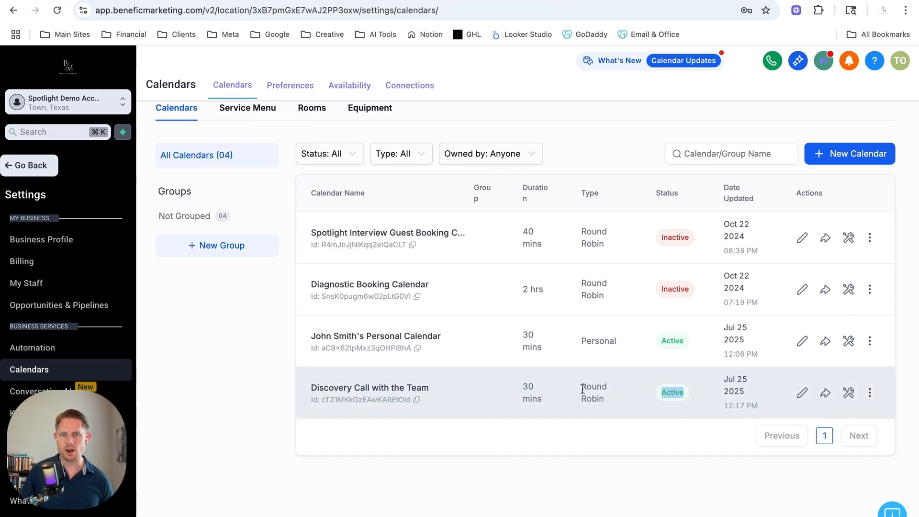
left_click(800, 394)
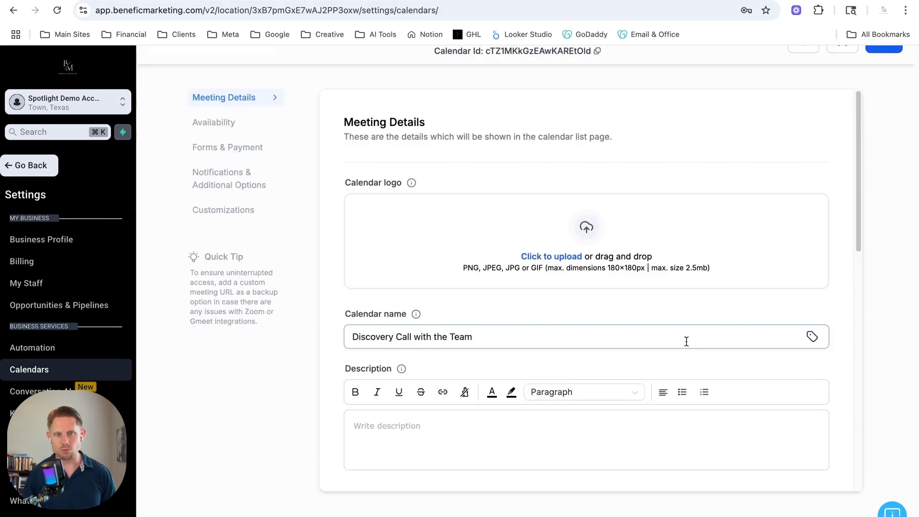
scroll(476, 421, "down", 2)
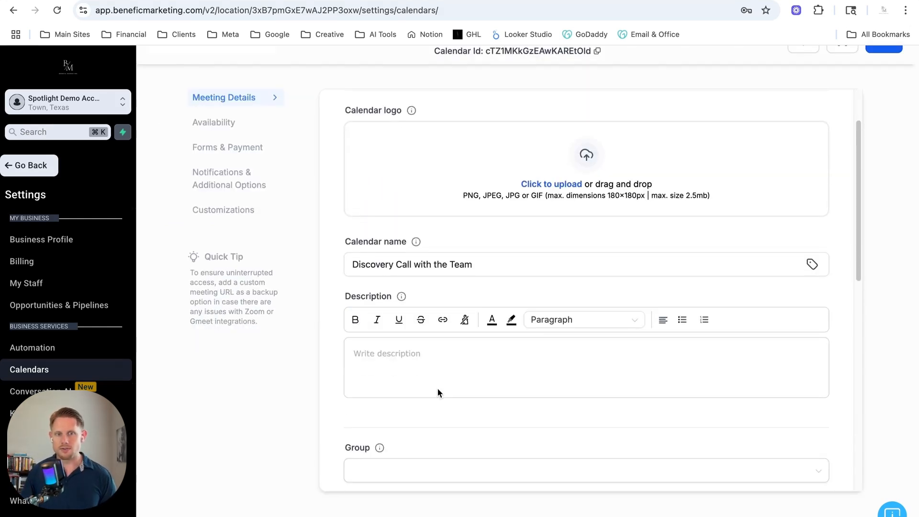
left_click(400, 352)
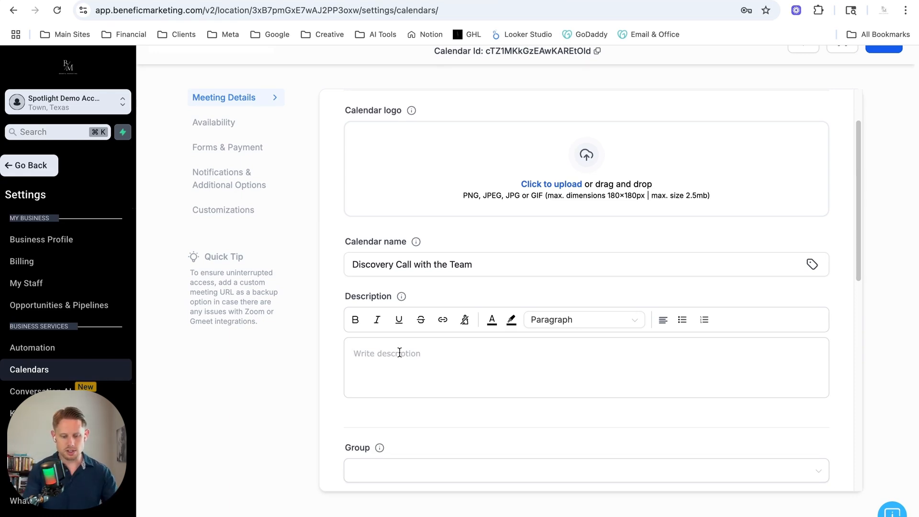
type("Init")
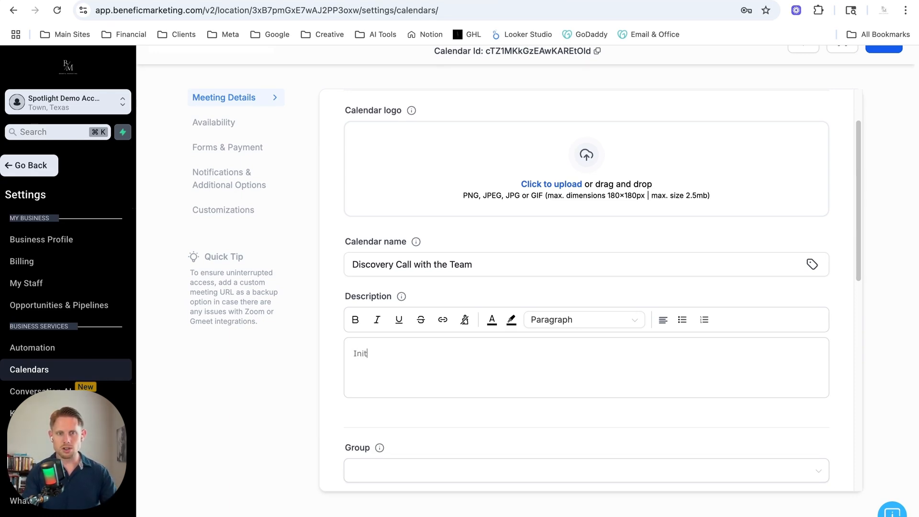
type("ial get to kno")
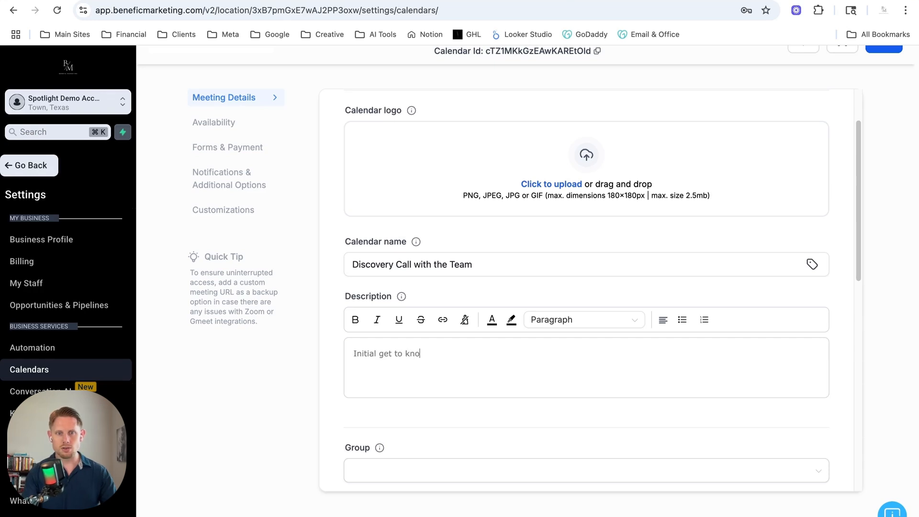
type("w you meeting")
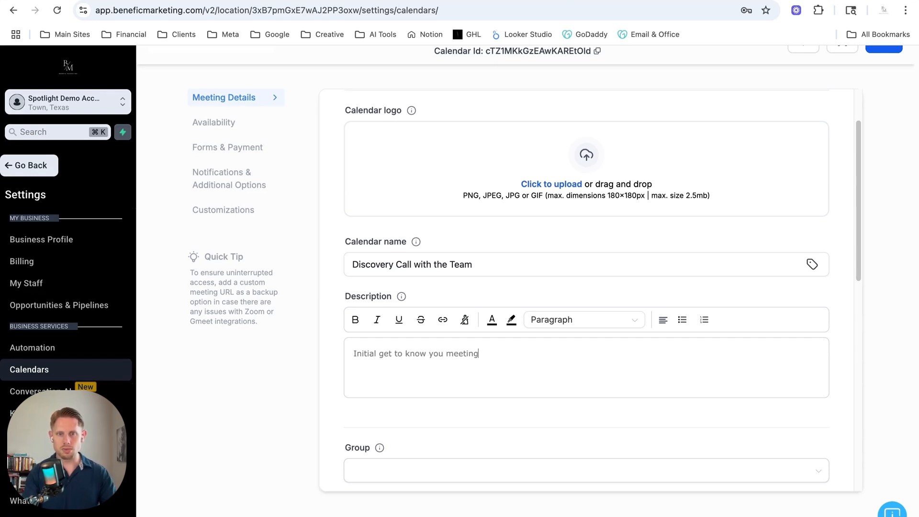
type(" with the team")
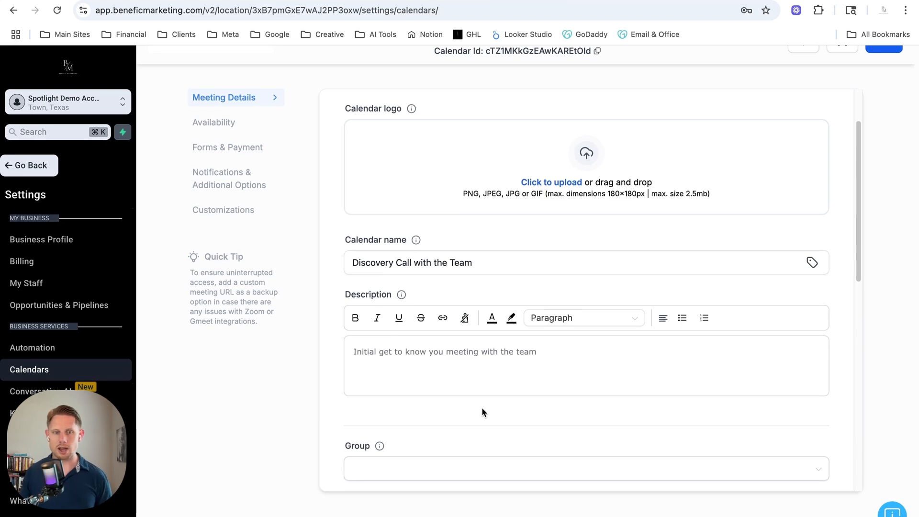
Inspect the Group options and the custom URL field of the meeting details.
scroll(481, 406, "down", 10)
scroll(482, 405, "up", 5)
left_click(399, 235)
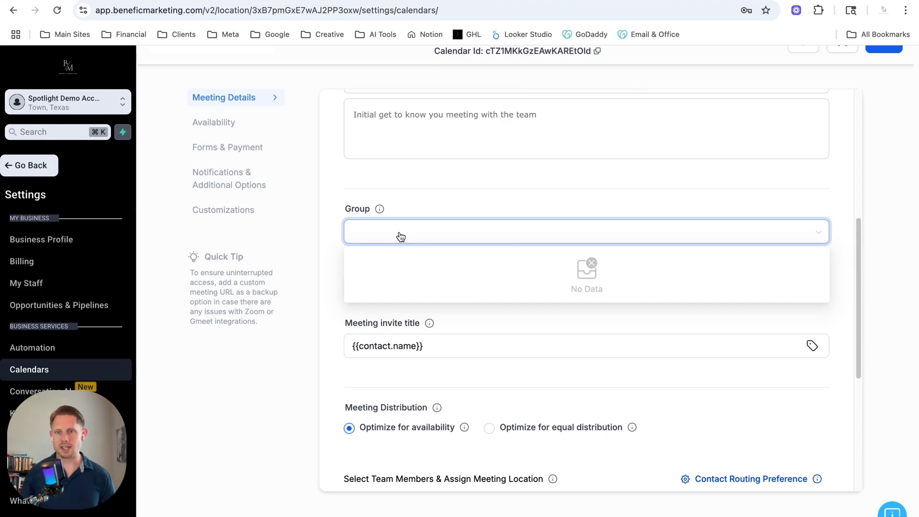
left_click(506, 197)
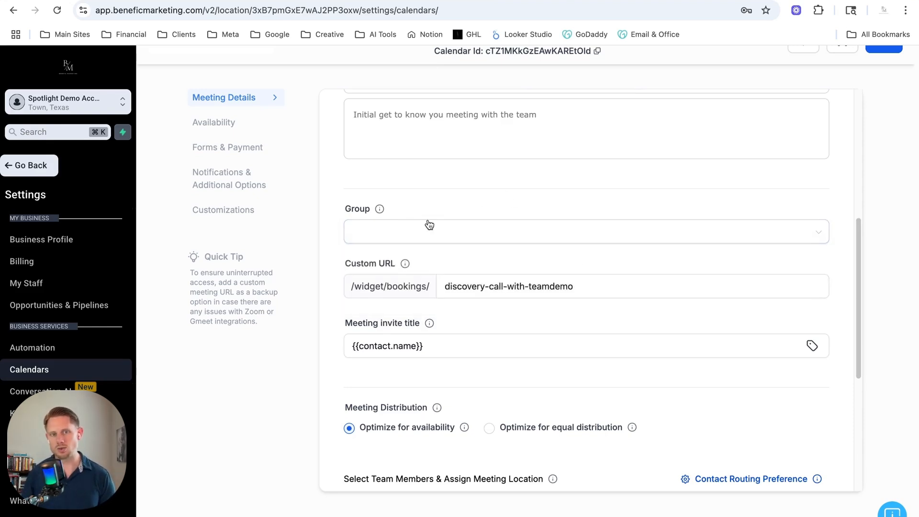
left_click(488, 292)
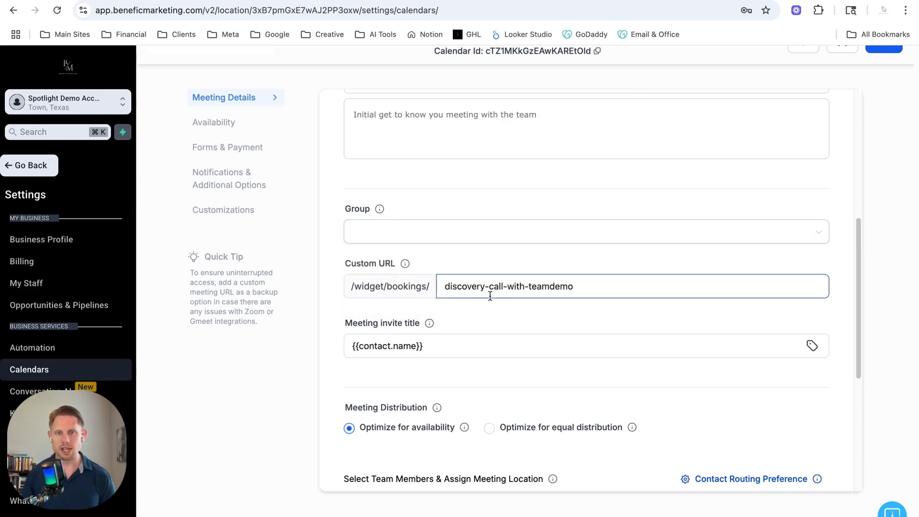
left_click(576, 311)
scroll(562, 323, "down", 1)
left_click_drag(394, 306, 415, 308)
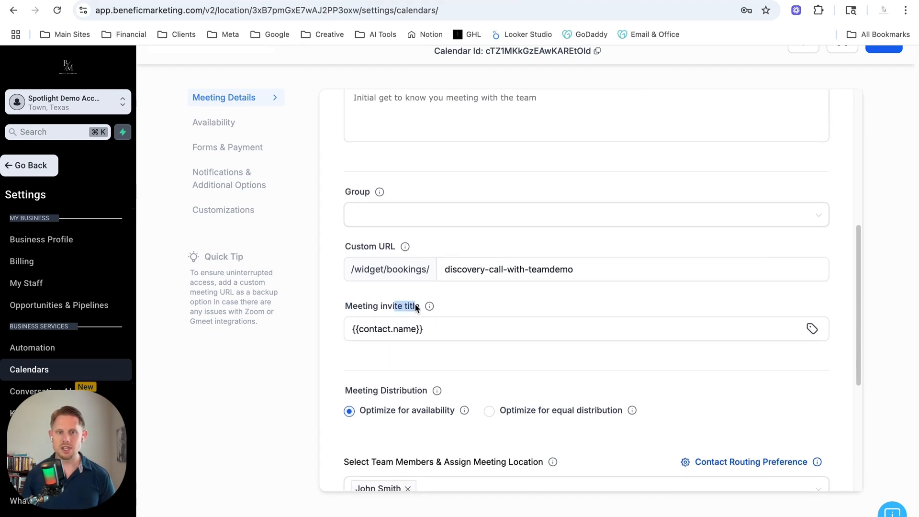
Extend the meeting invite title to "{{contact.name}} - Meeting with Our Team".
left_click(462, 340)
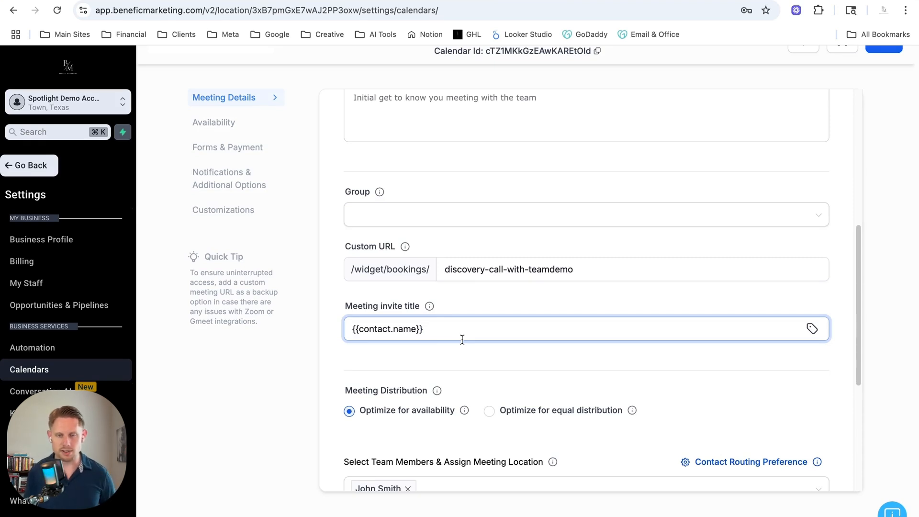
type("- ")
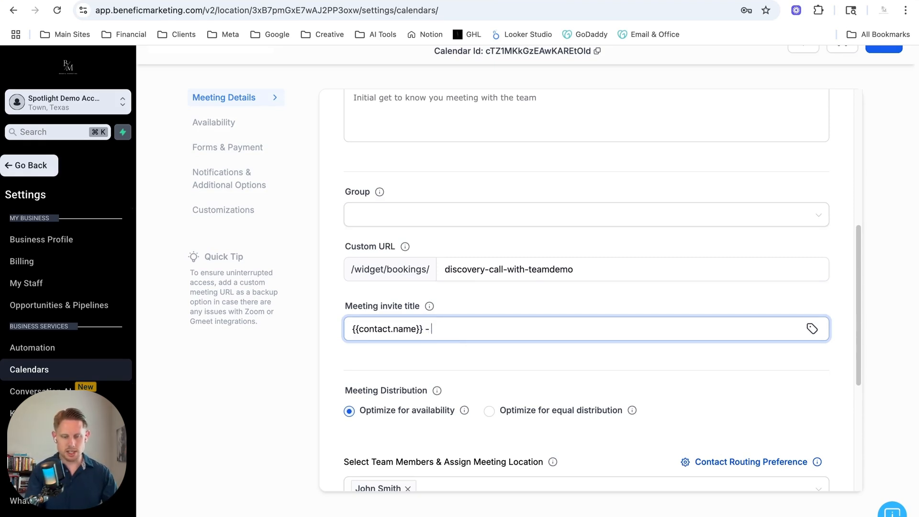
type("Meeting with Our ")
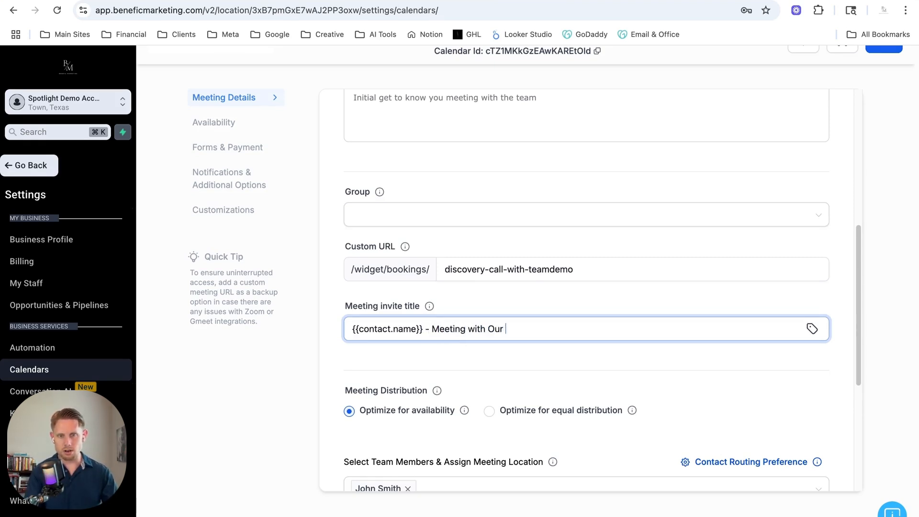
type("Team")
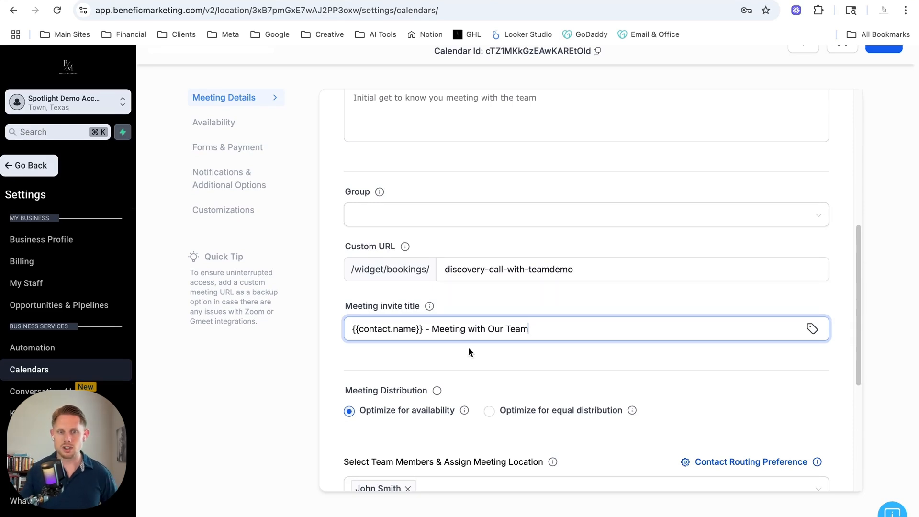
left_click(483, 352)
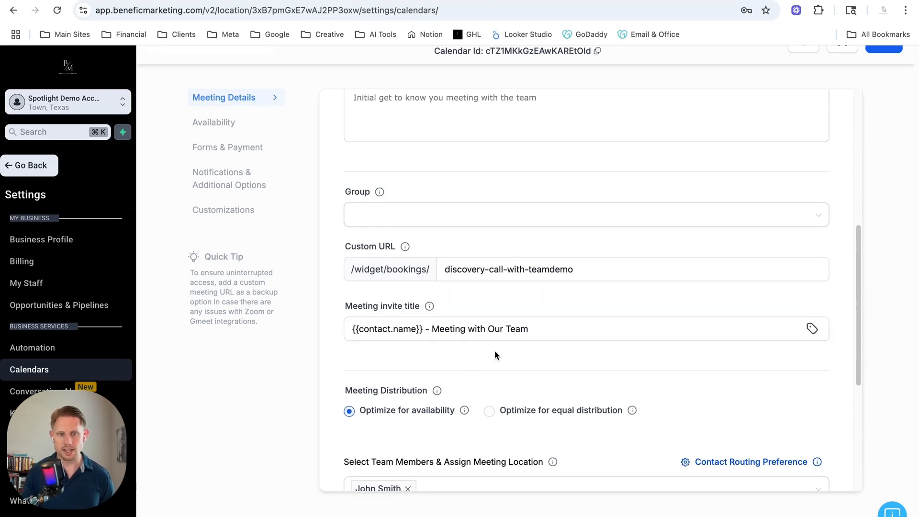
Review the team member's priority and meeting location options without changing them.
scroll(496, 354, "down", 4)
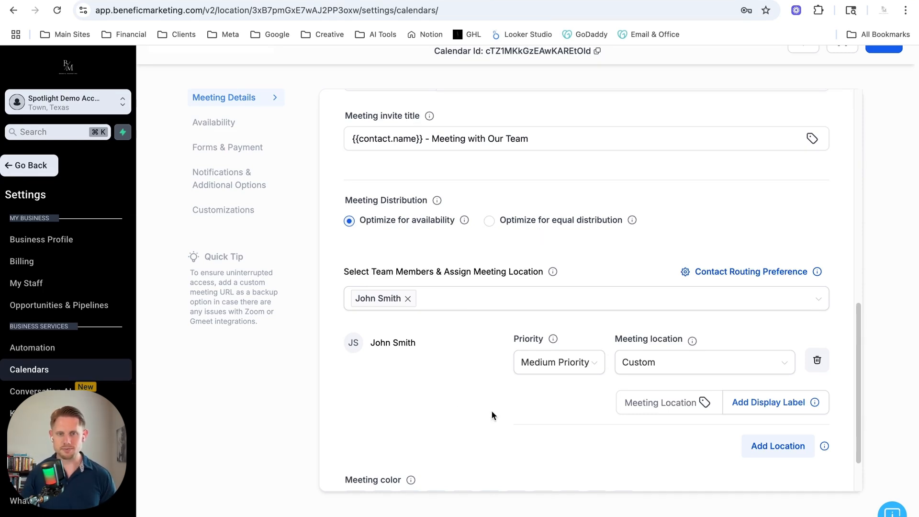
scroll(495, 415, "down", 1)
left_click(534, 321)
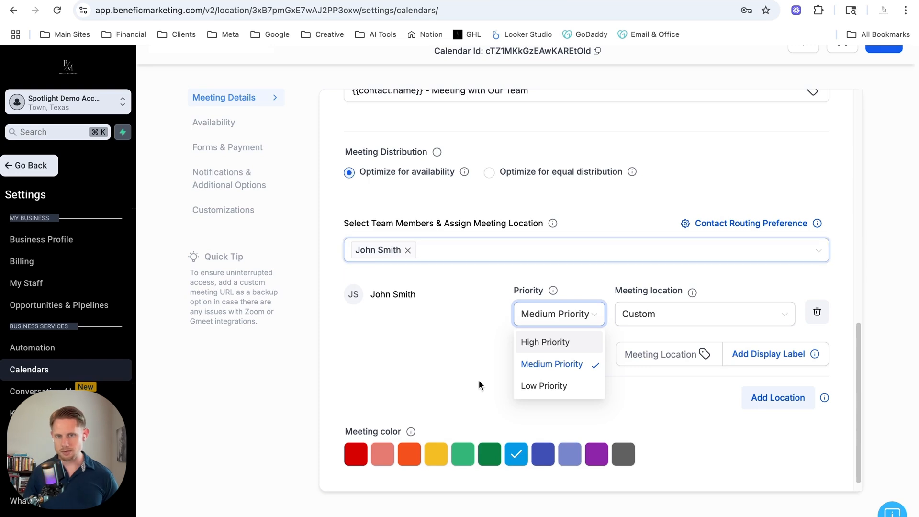
left_click(469, 358)
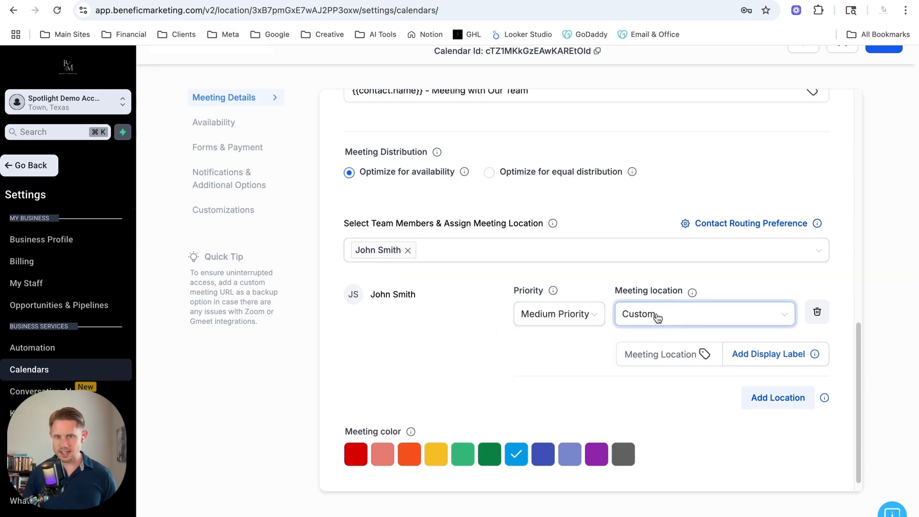
left_click(695, 324)
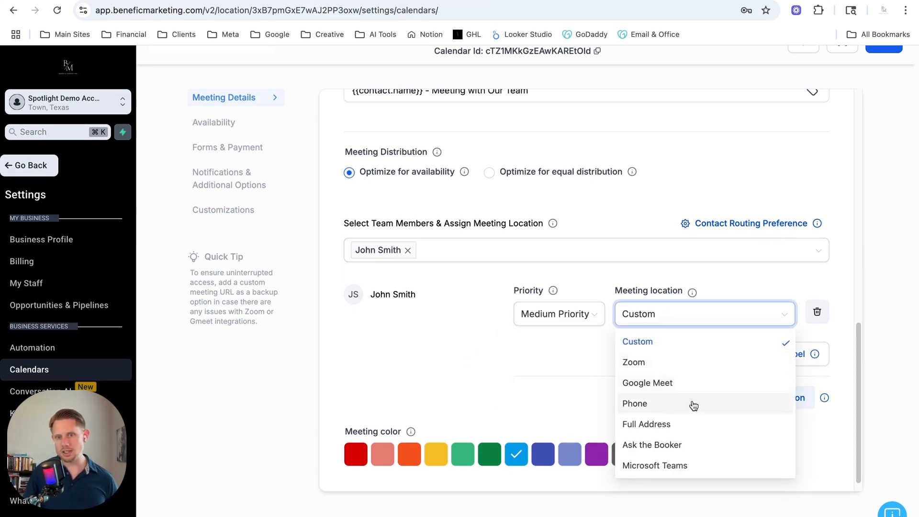
left_click(439, 390)
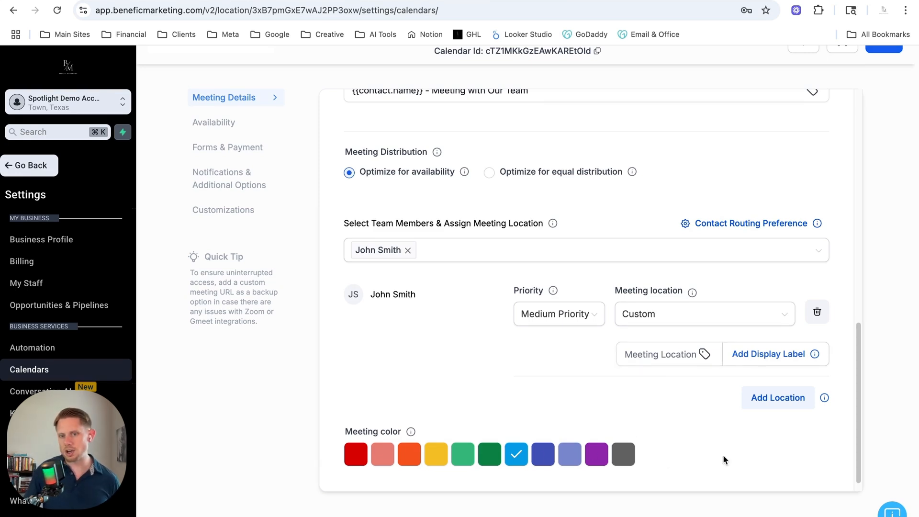
Save the meeting details of the calendar.
scroll(723, 459, "up", 10)
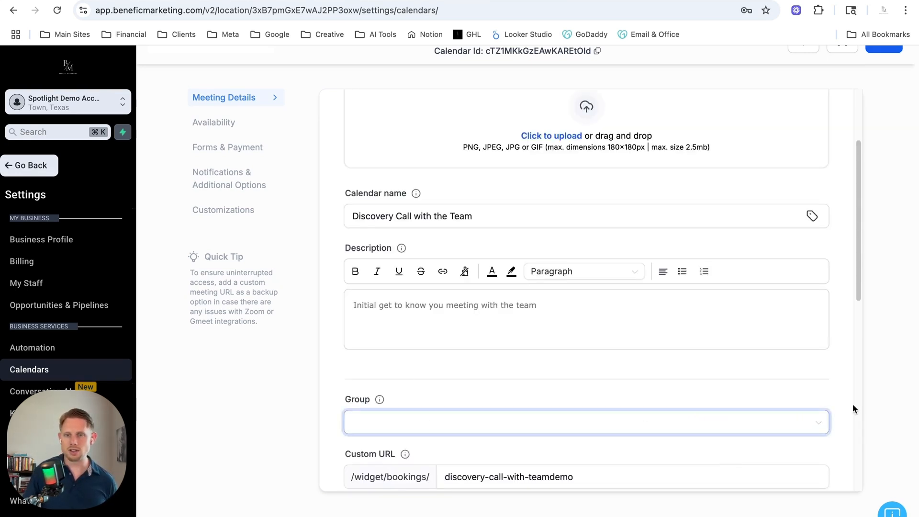
scroll(719, 359, "up", 3)
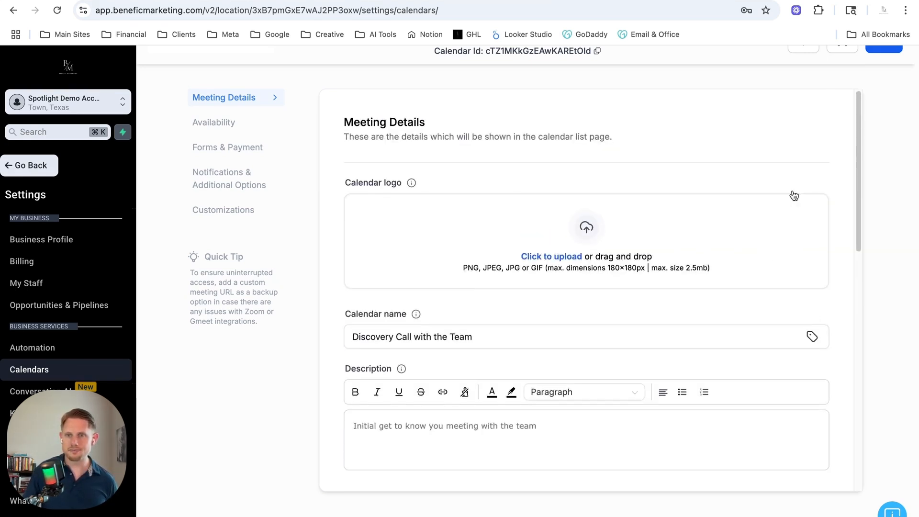
left_click(875, 45)
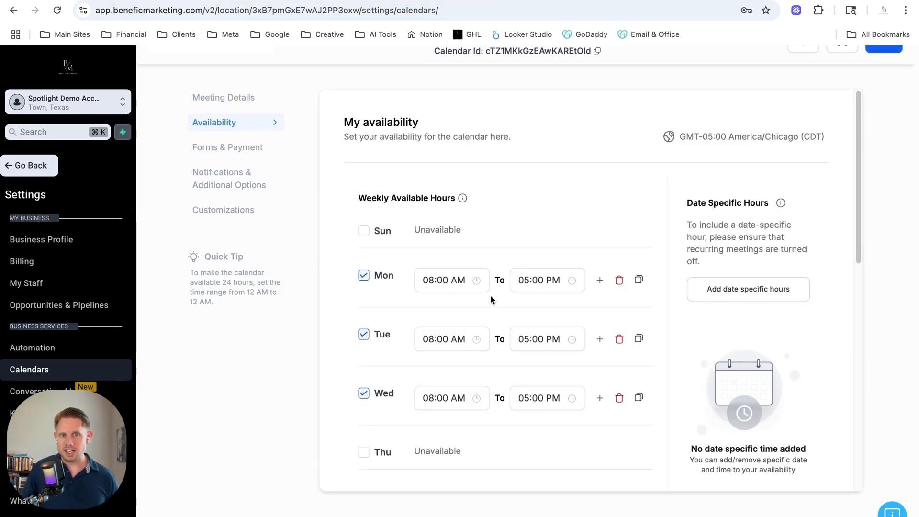
Change Tuesday's available hours to end at 03:00 PM.
scroll(461, 368, "down", 1)
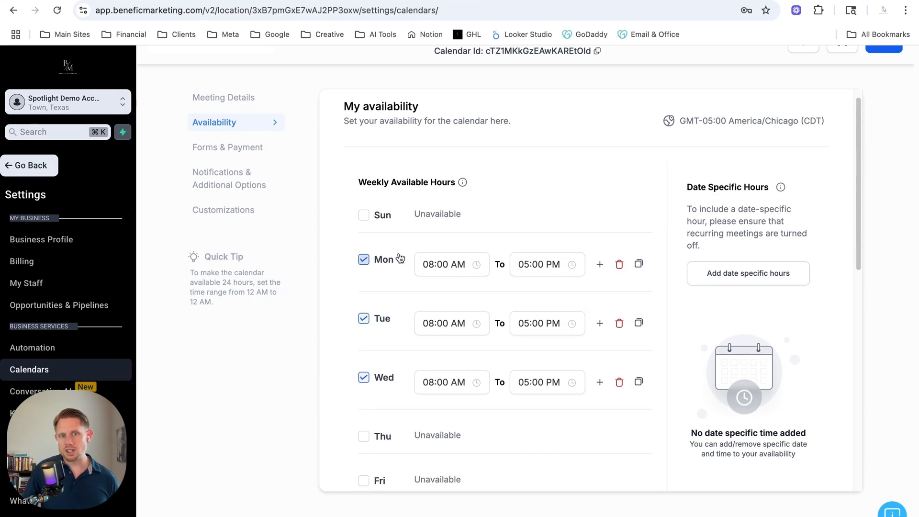
left_click(470, 271)
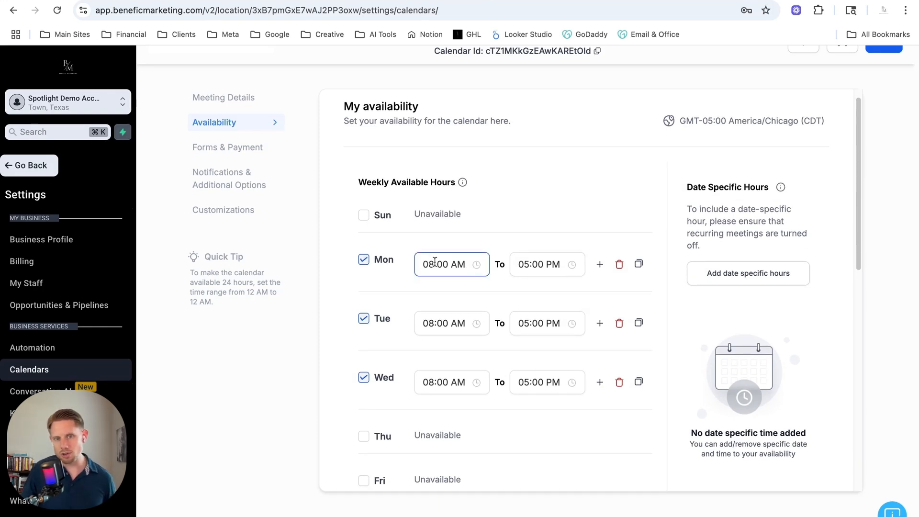
left_click(522, 268)
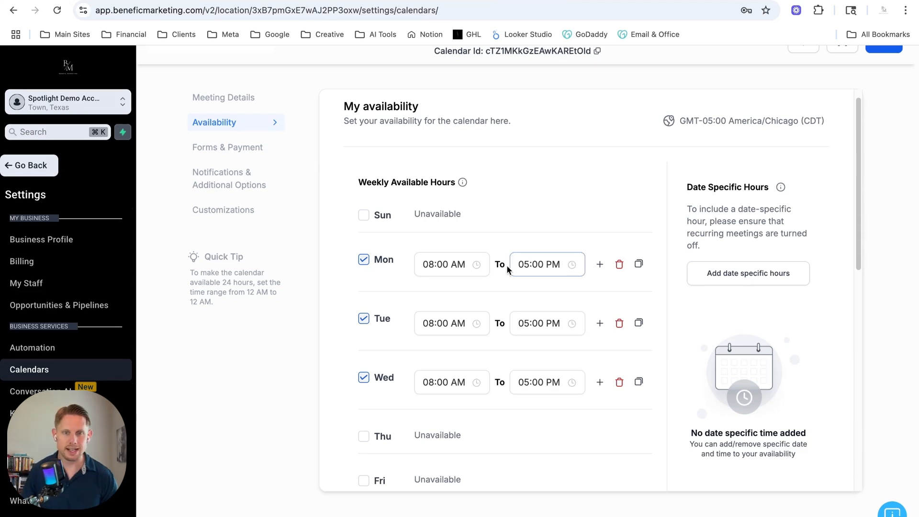
left_click(525, 324)
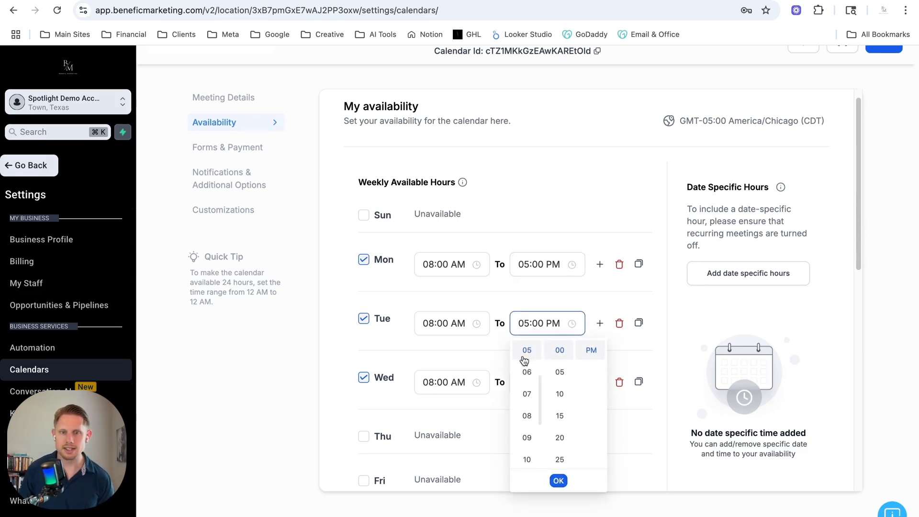
scroll(527, 371, "up", 2)
left_click(527, 349)
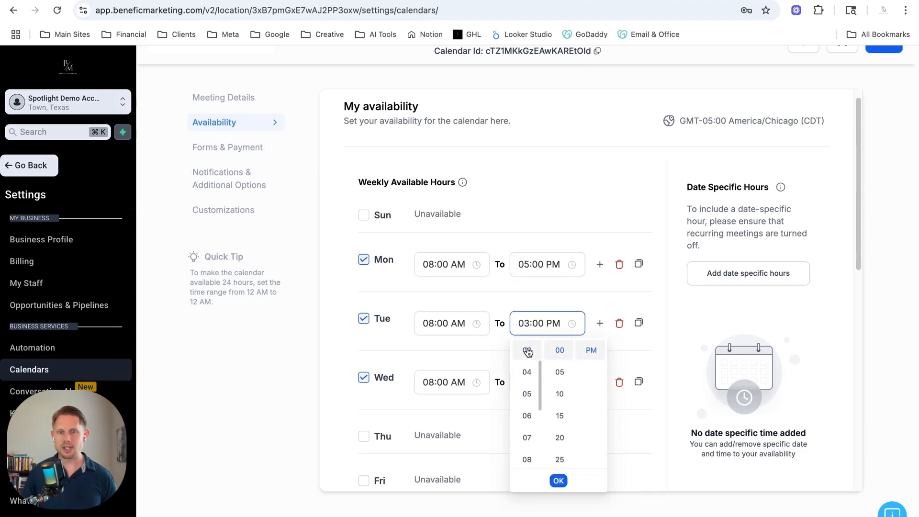
left_click(558, 477)
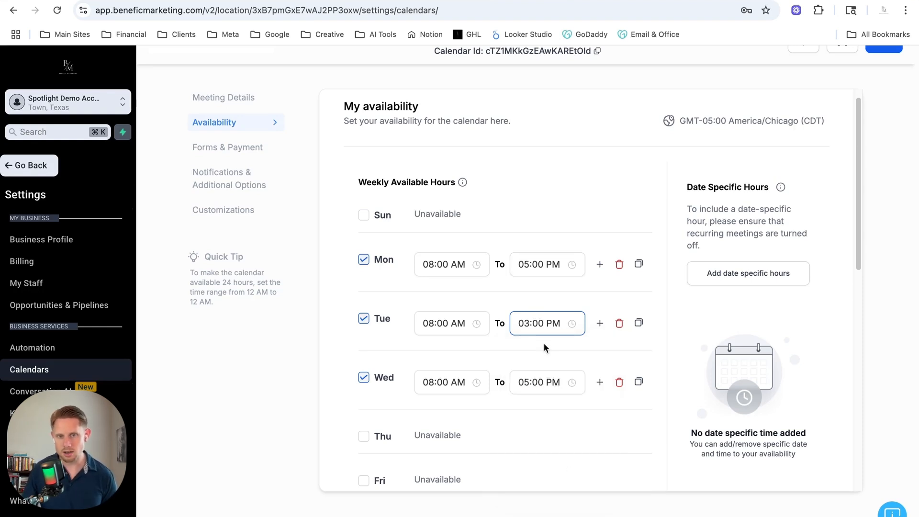
Set the slot interval to 15 minutes.
scroll(545, 344, "down", 6)
scroll(545, 345, "down", 5)
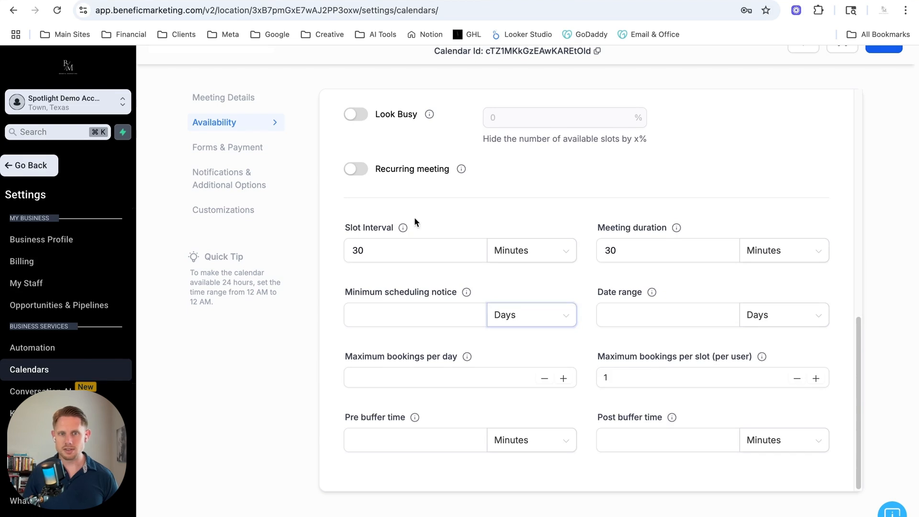
left_click(387, 247)
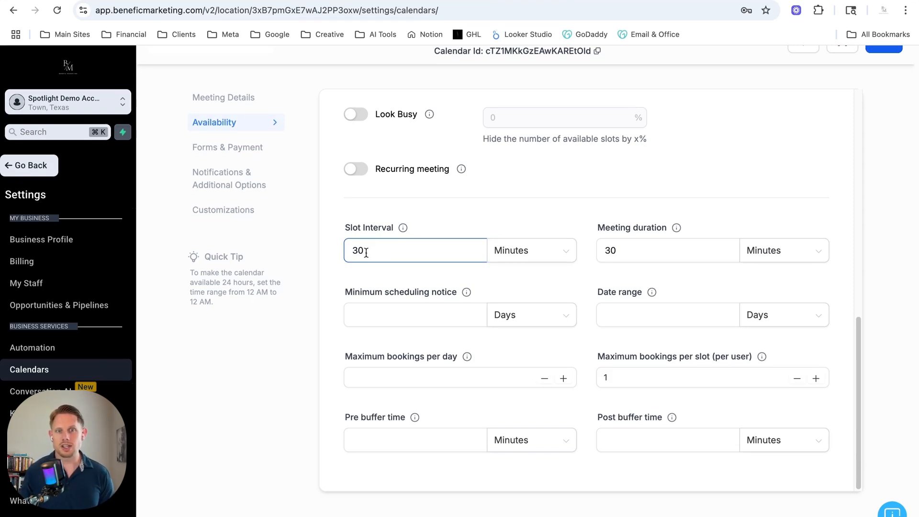
double_click(384, 248)
left_click(384, 248)
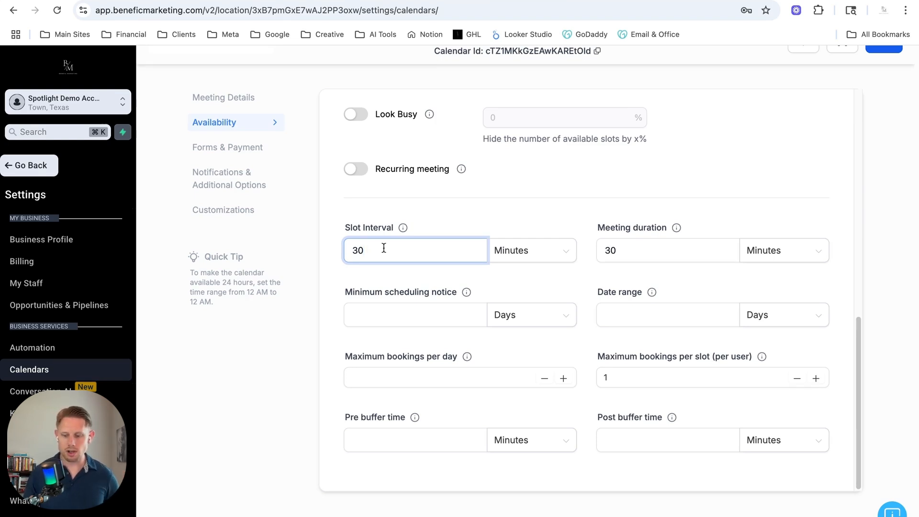
key("BackSpace")
key("BackSpace")
type("15")
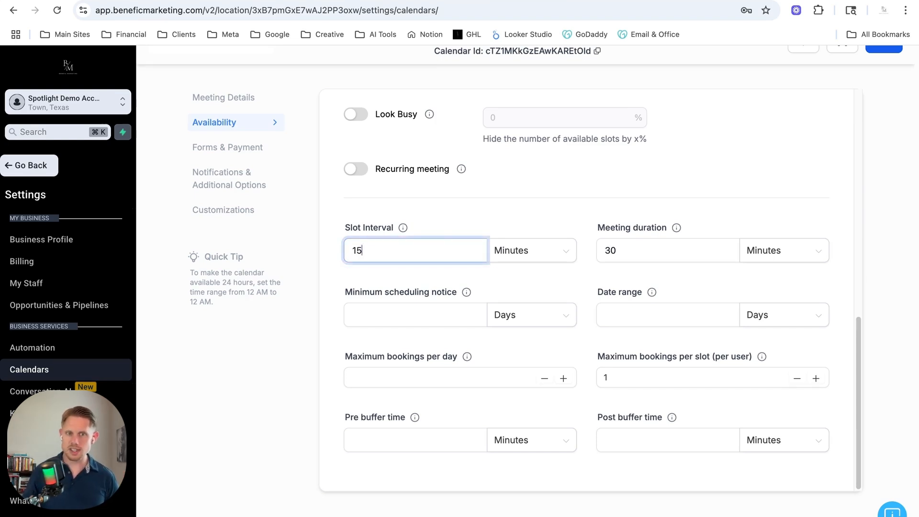
Set the minimum scheduling notice to 1 day and the booking date range to 30 days.
left_click(501, 208)
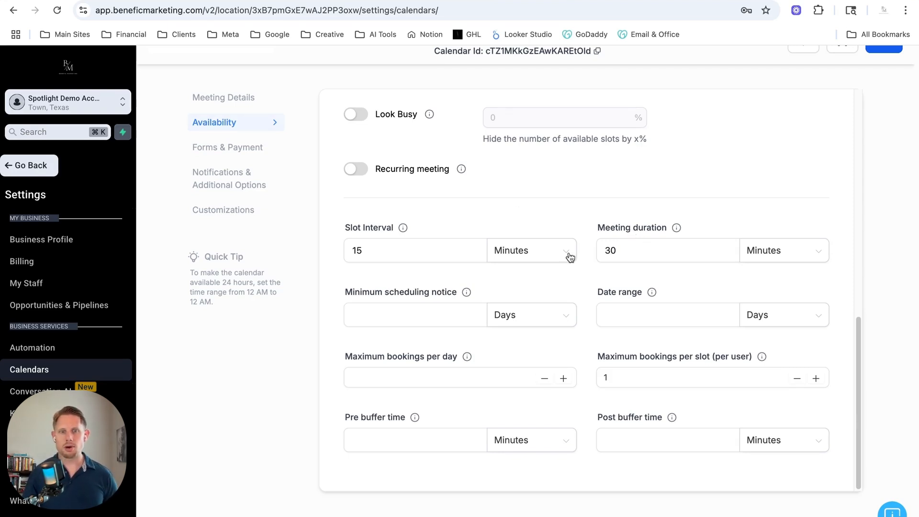
left_click(404, 318)
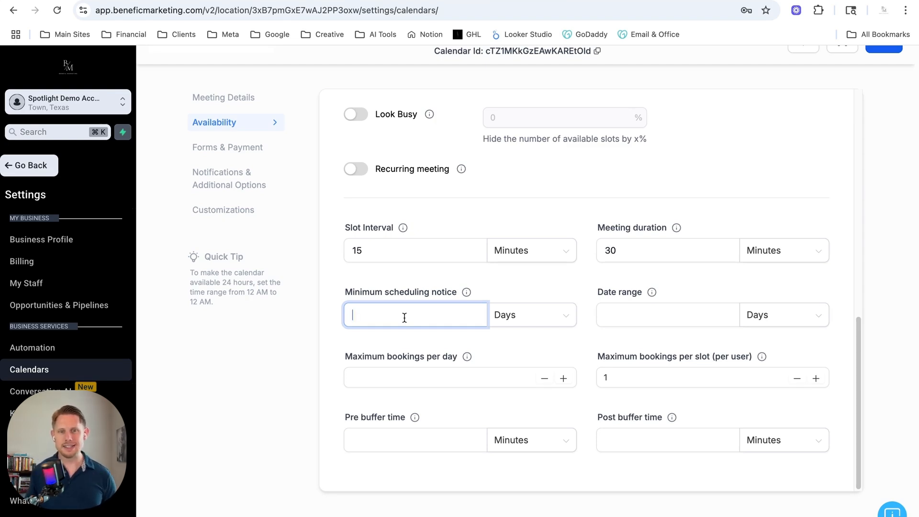
type("1")
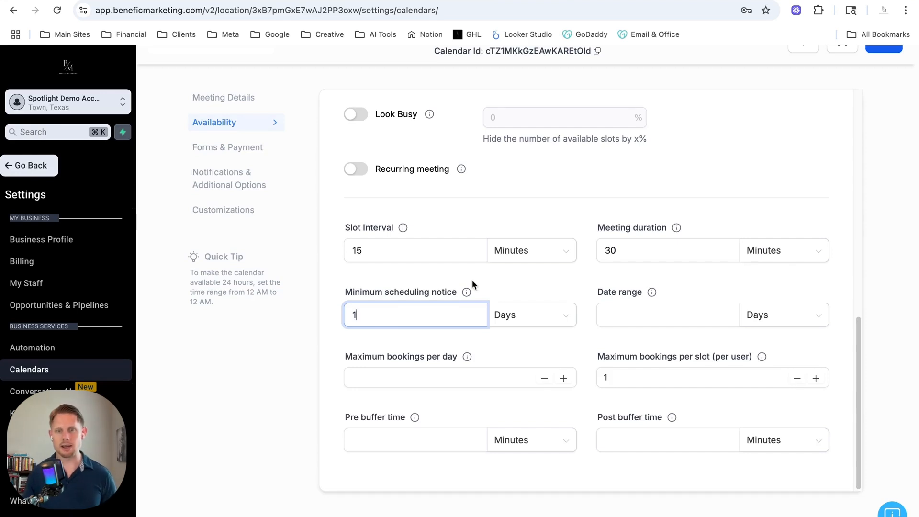
left_click(638, 318)
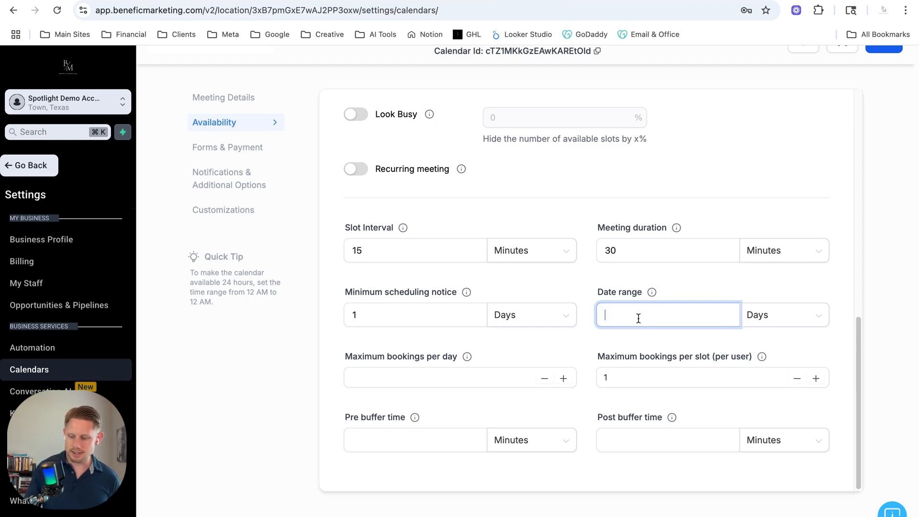
type("30")
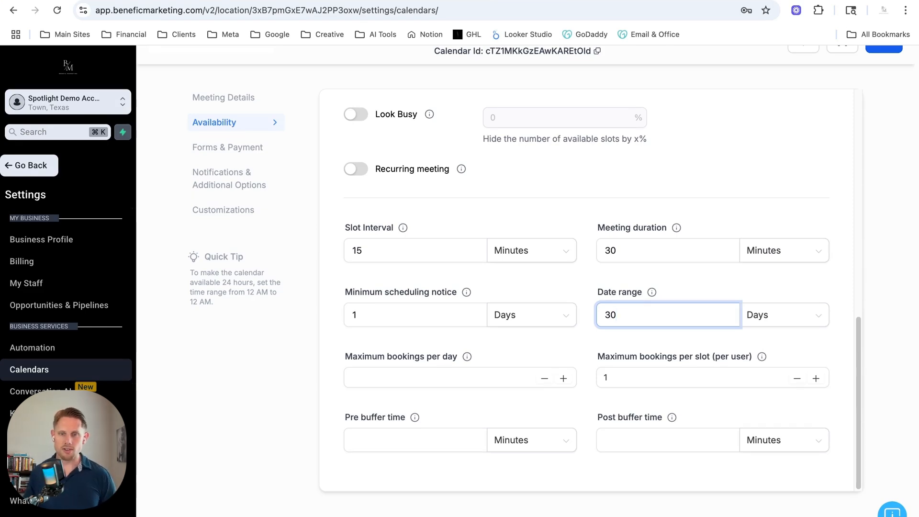
Set the pre buffer time to 15 minutes.
left_click(414, 376)
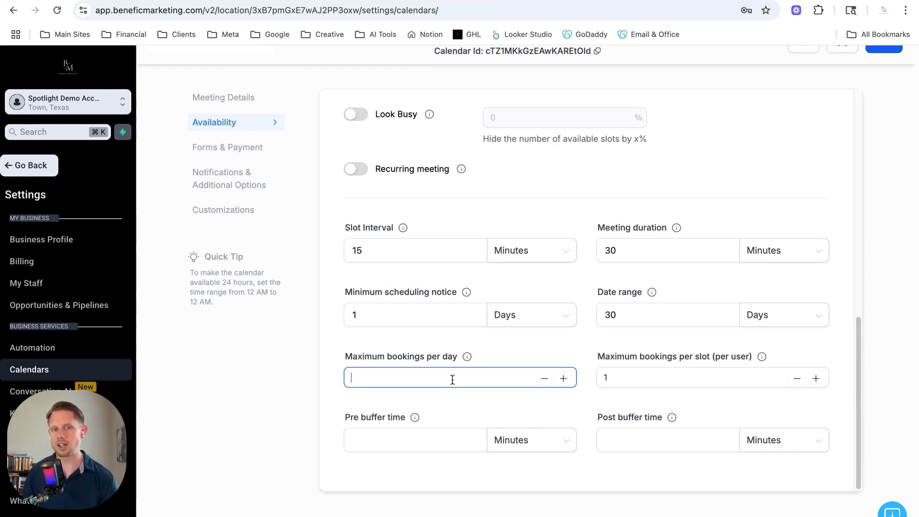
left_click(605, 379)
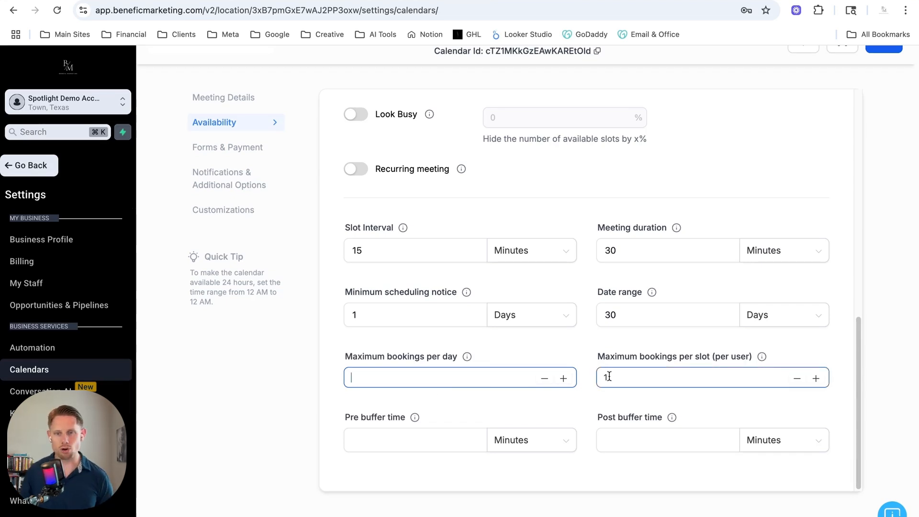
left_click(424, 444)
left_click(651, 439)
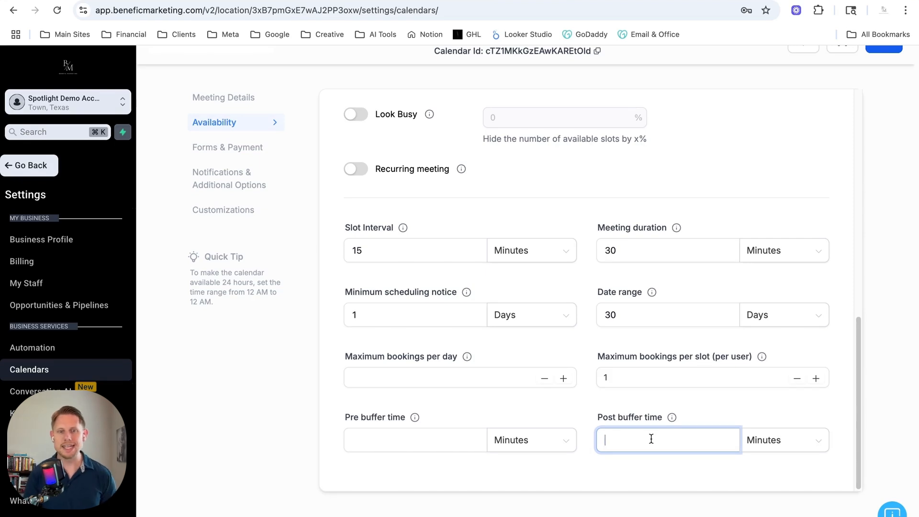
left_click(429, 439)
type("15")
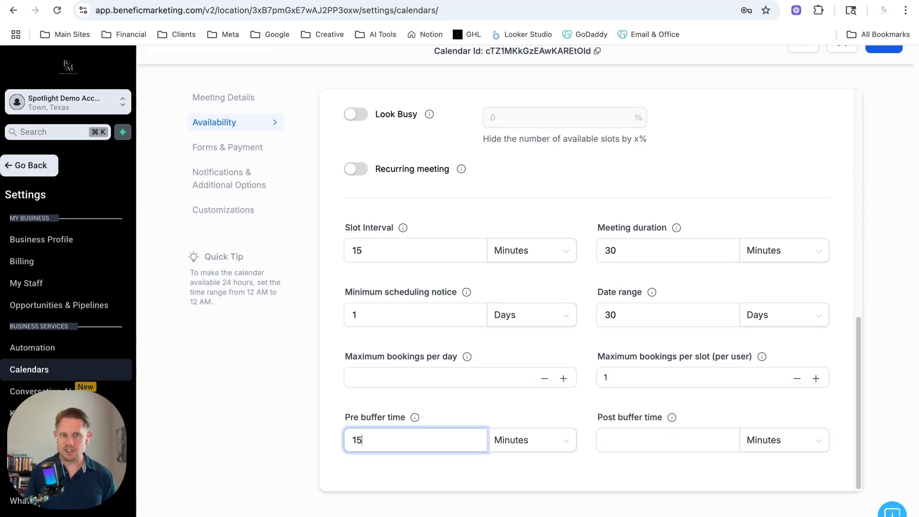
Review the booking form choice, consent checkbox text, confirmation page and payment options without changing them.
left_click(365, 256)
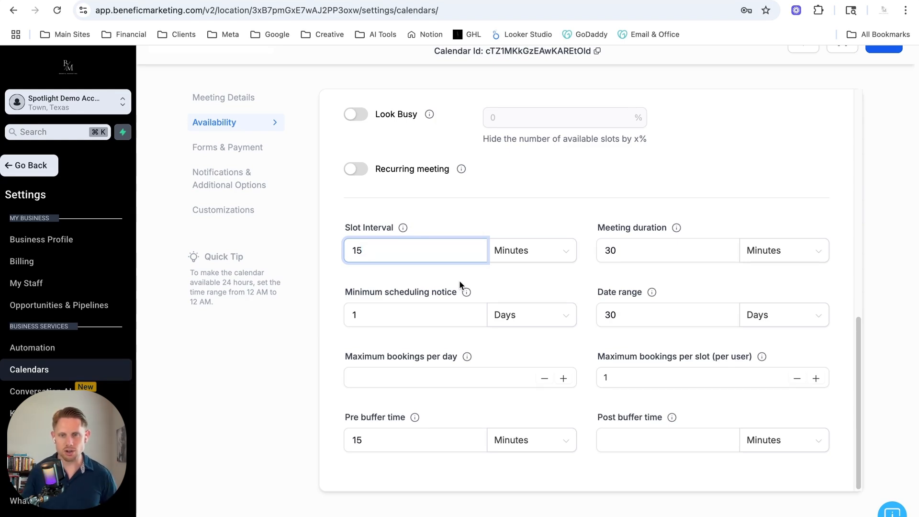
left_click(645, 443)
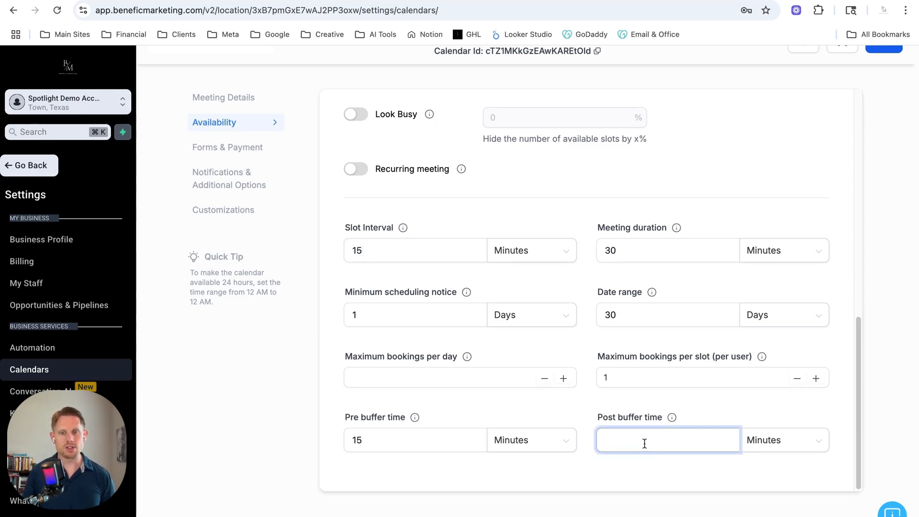
scroll(589, 366, "up", 7)
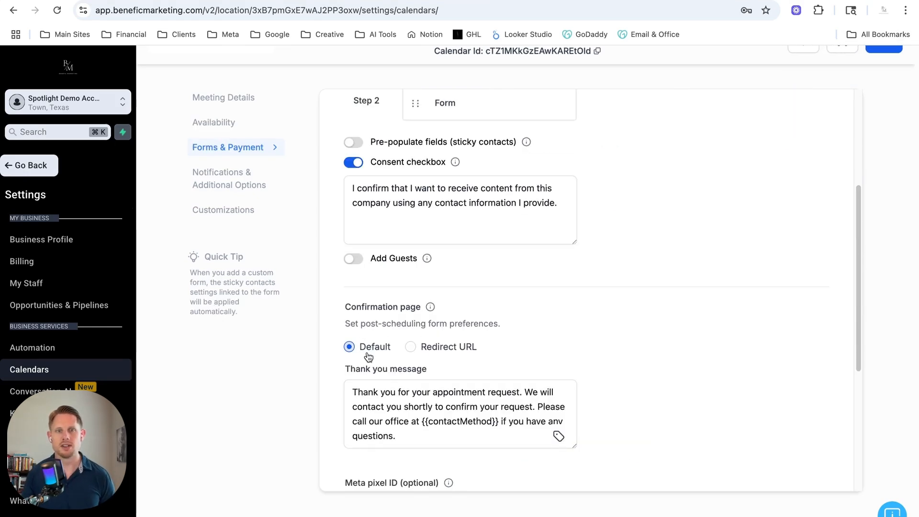
scroll(450, 261, "up", 4)
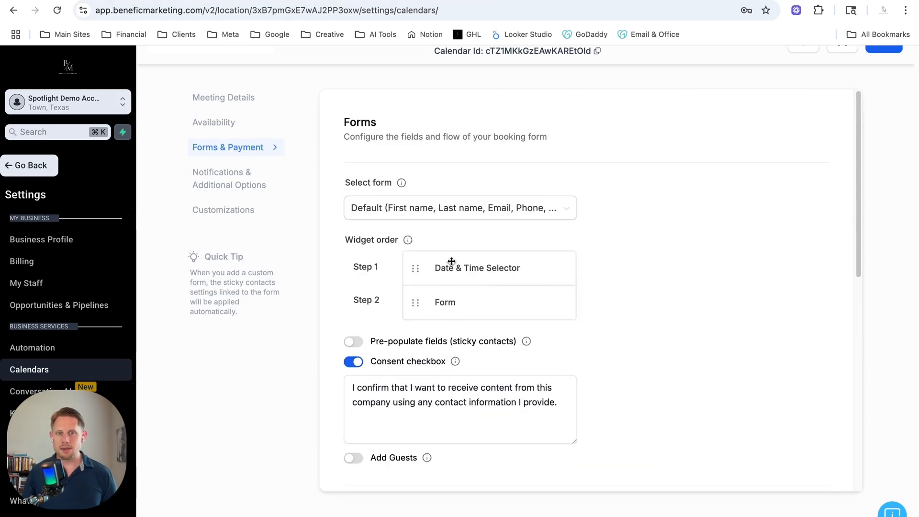
left_click(387, 209)
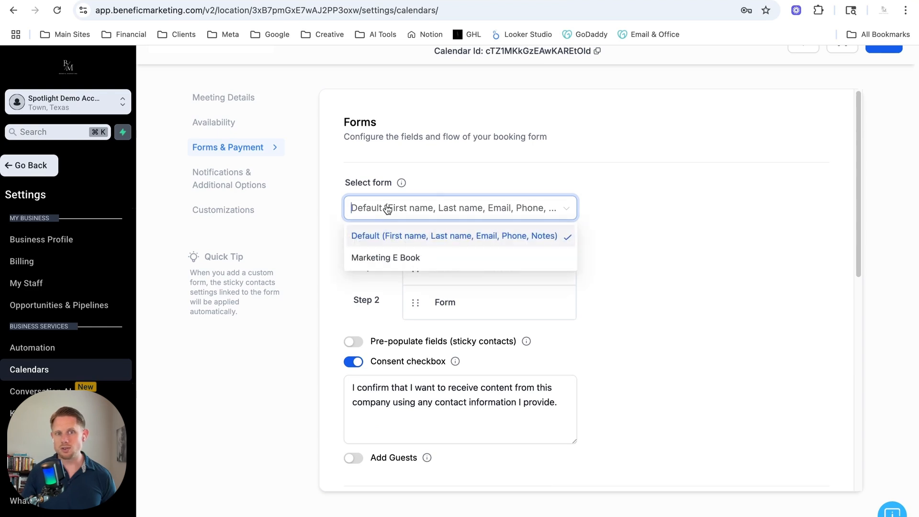
left_click(596, 217)
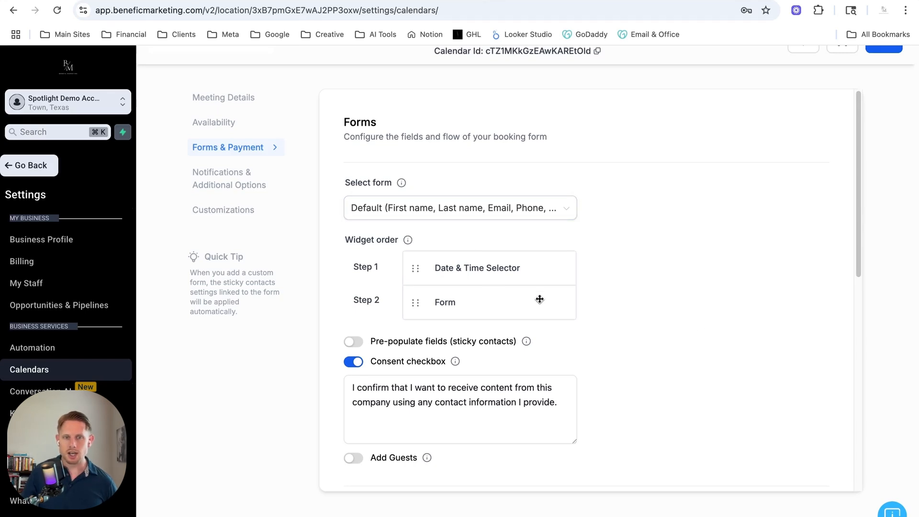
scroll(698, 329, "down", 2)
left_click(517, 342)
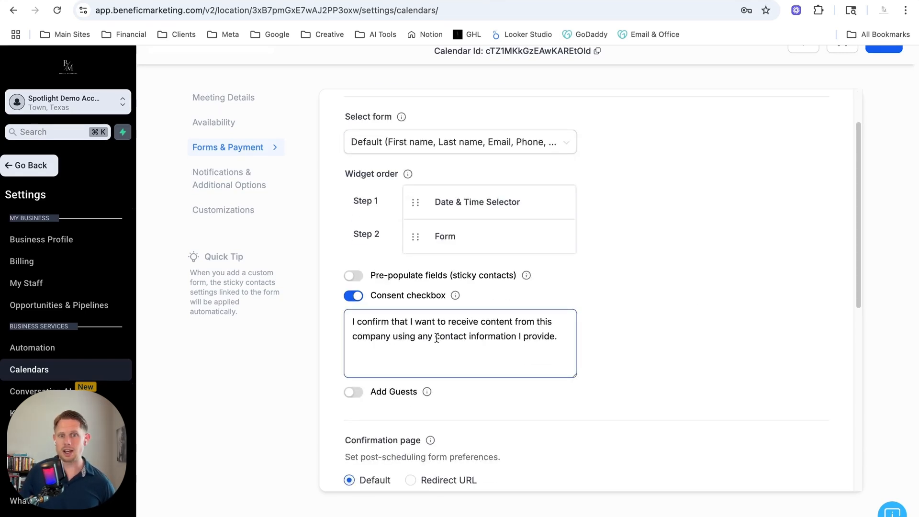
scroll(585, 388, "down", 5)
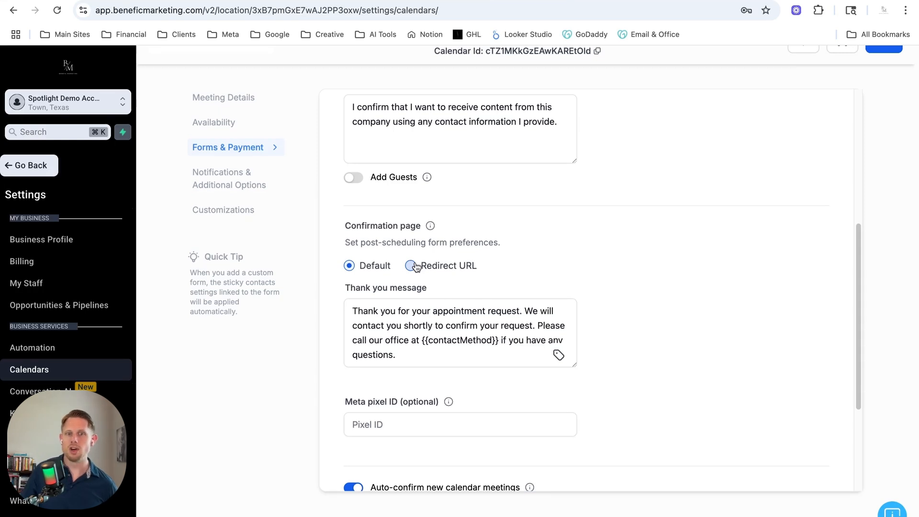
left_click(407, 330)
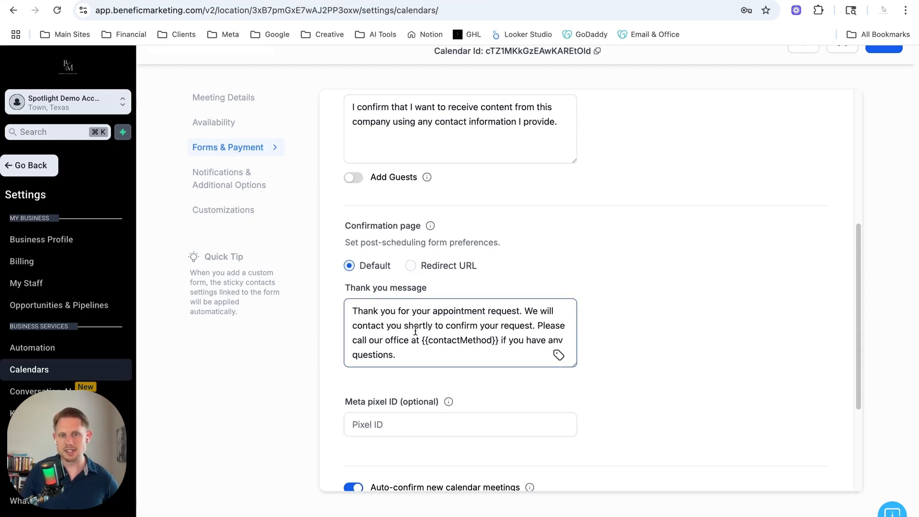
left_click(636, 327)
scroll(641, 330, "down", 1)
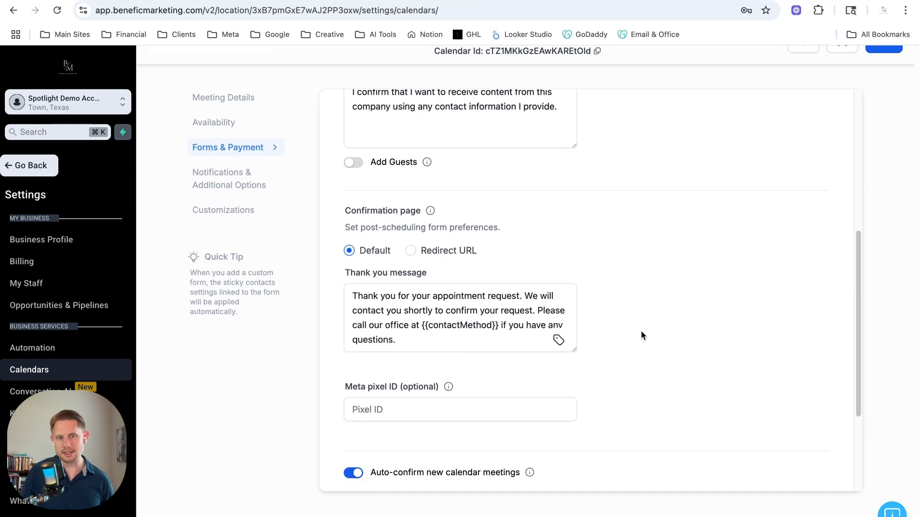
scroll(641, 330, "down", 3)
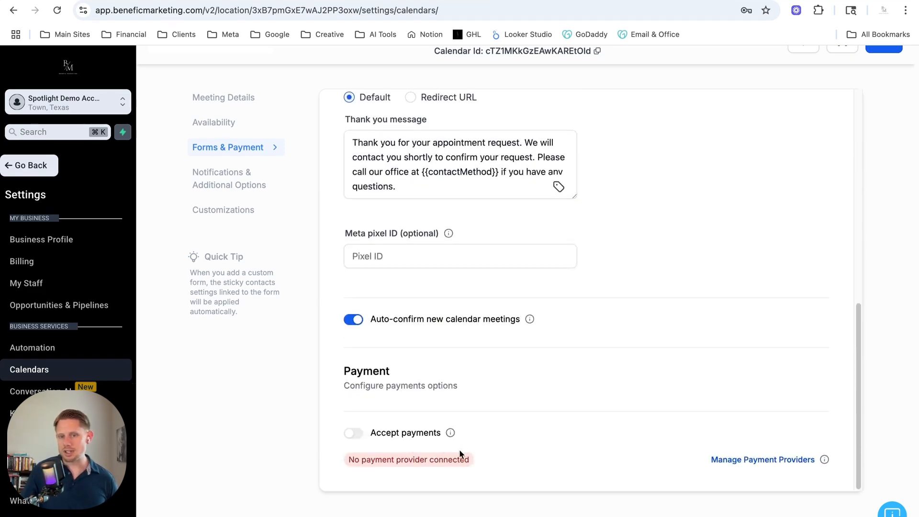
scroll(484, 441, "up", 10)
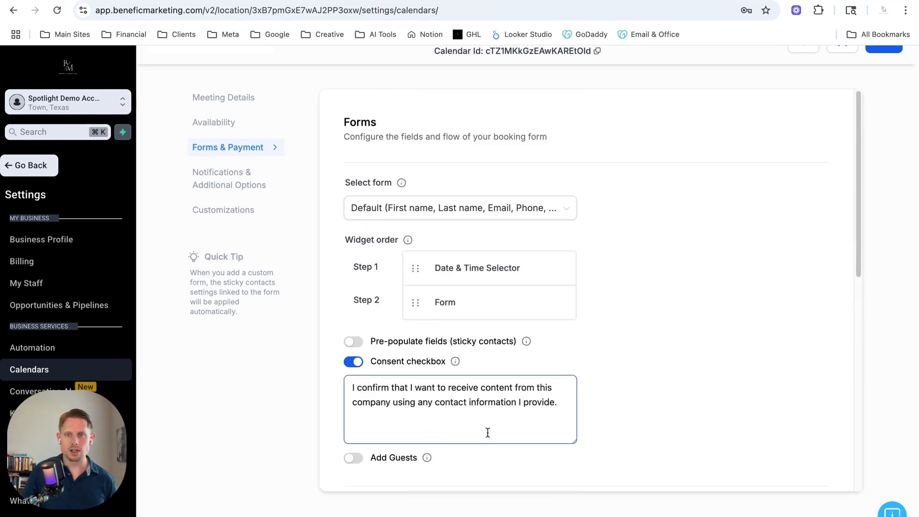
Save the calendar settings and open the Reminder notification for editing.
left_click(872, 50)
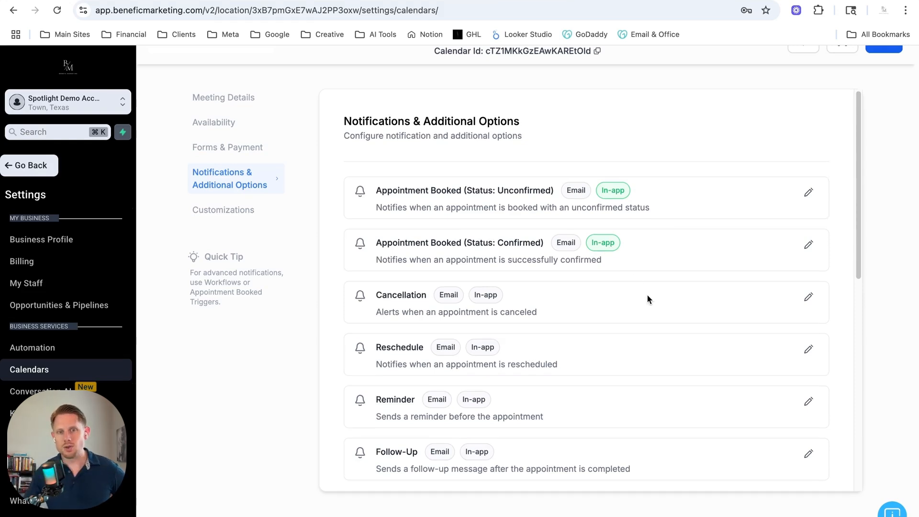
scroll(646, 297, "down", 2)
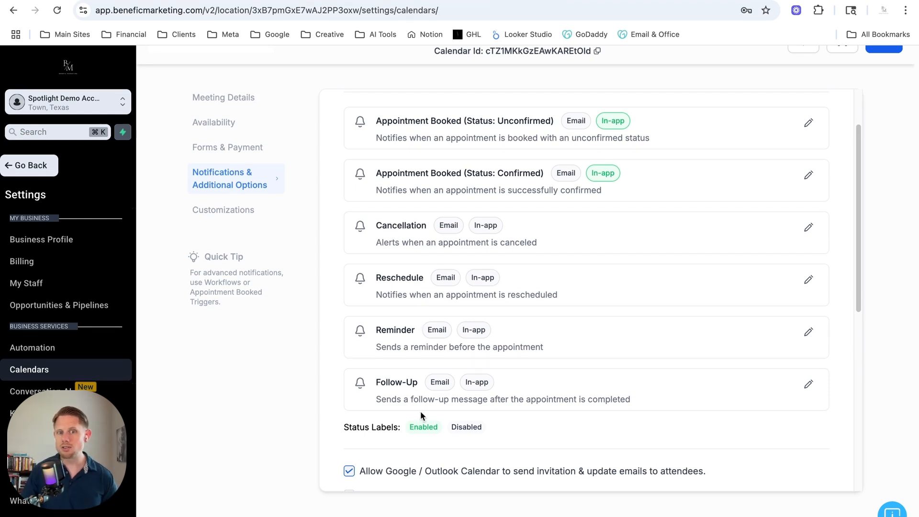
left_click_drag(374, 330, 424, 329)
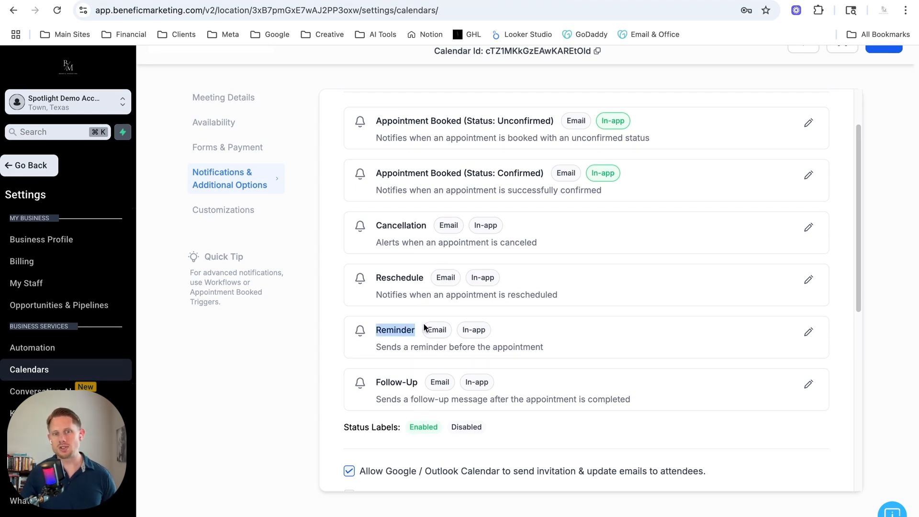
left_click(807, 332)
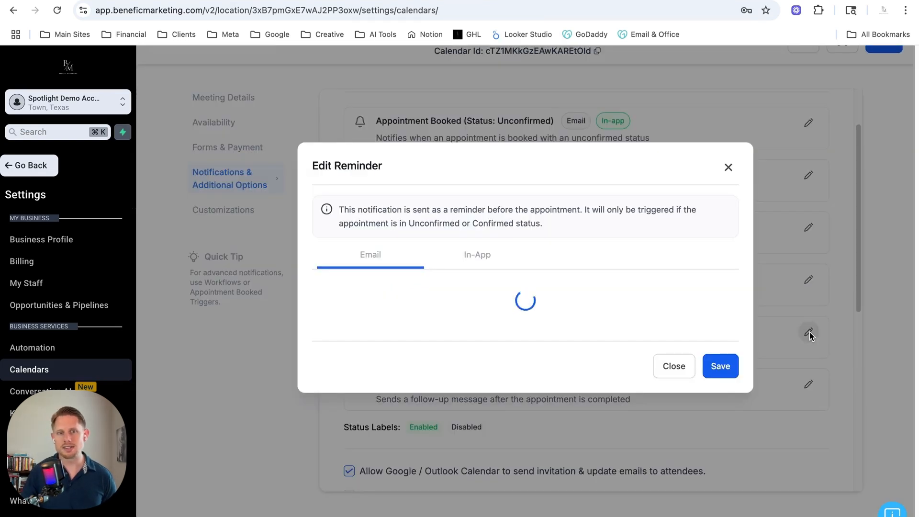
left_click(331, 231)
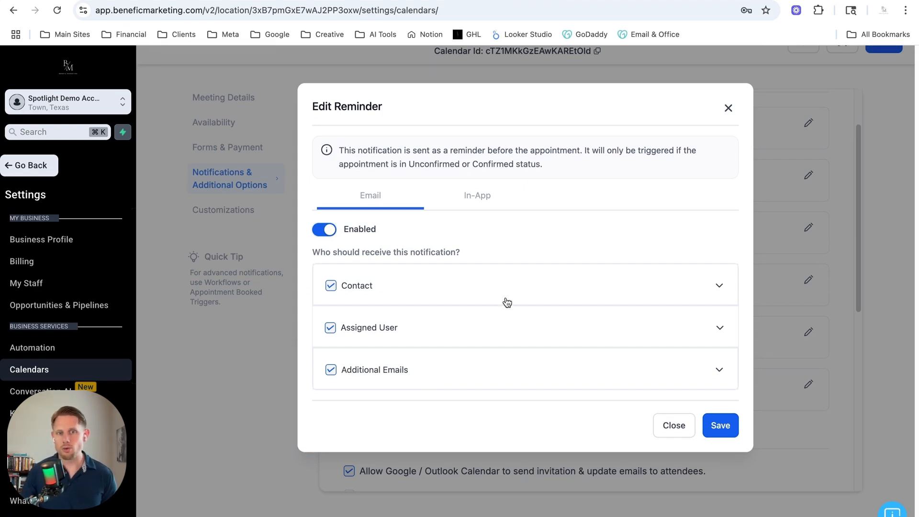
Set the contact's email reminder to trigger 60 minutes before the appointment starts.
left_click(718, 287)
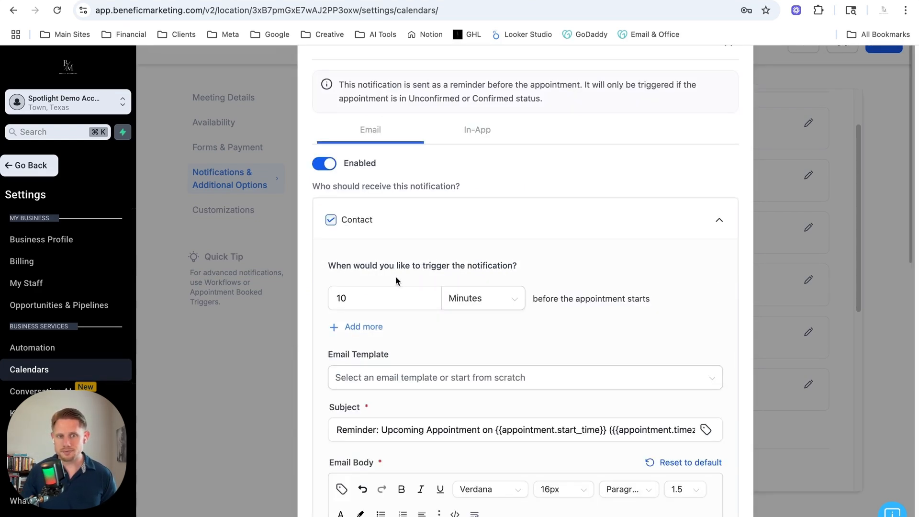
left_click(410, 294)
left_click_drag(518, 243, 496, 240)
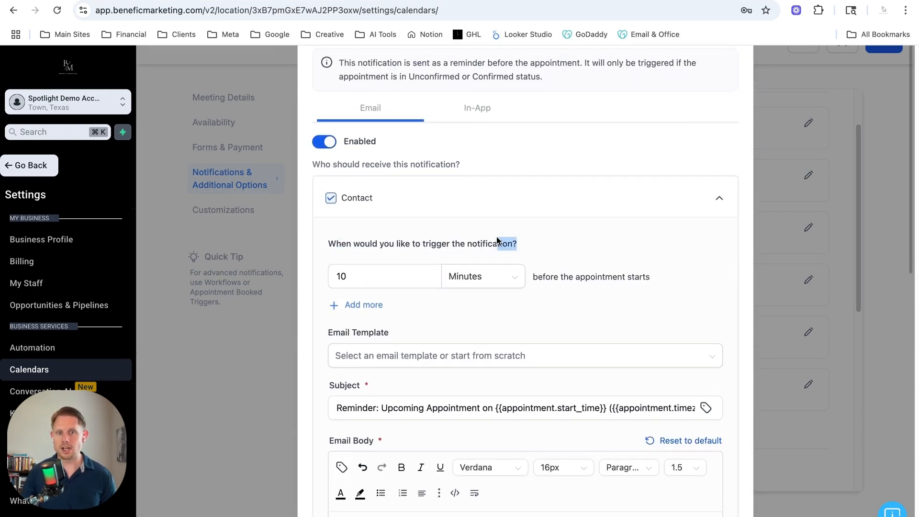
double_click(361, 276)
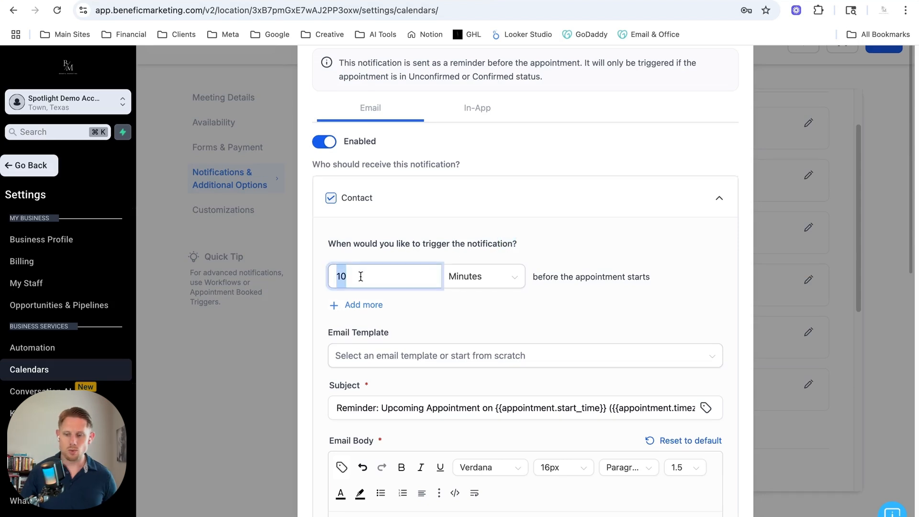
type("60")
left_click(558, 292)
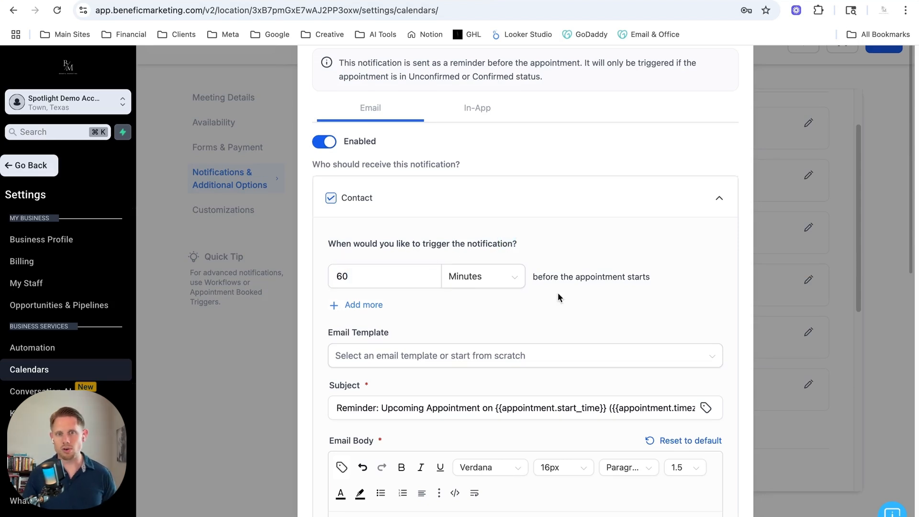
Examine the reminder email's template choices and its subject line without changing them.
scroll(513, 320, "down", 3)
left_click(449, 190)
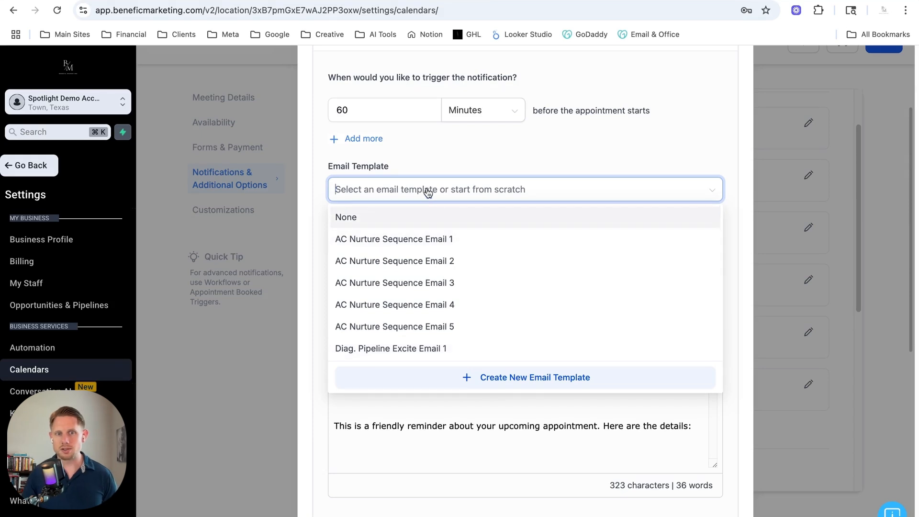
left_click(434, 147)
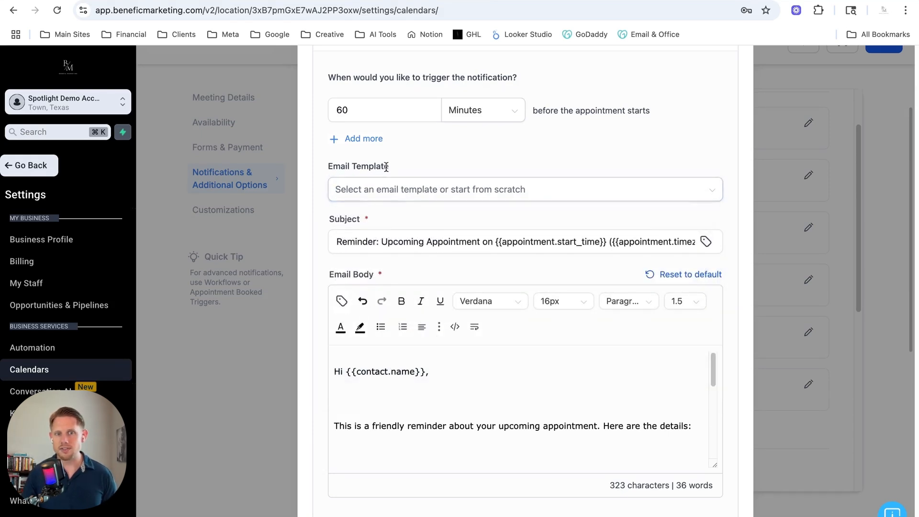
left_click(367, 241)
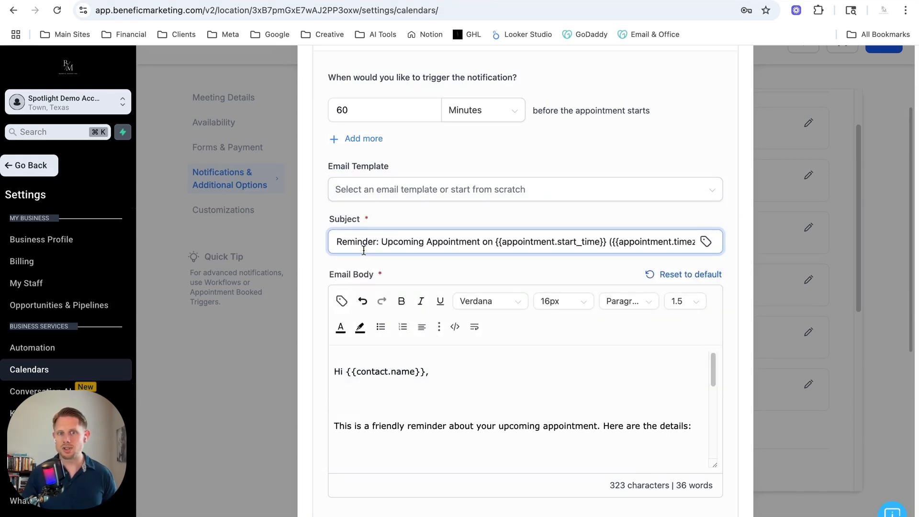
left_click_drag(345, 223, 405, 223)
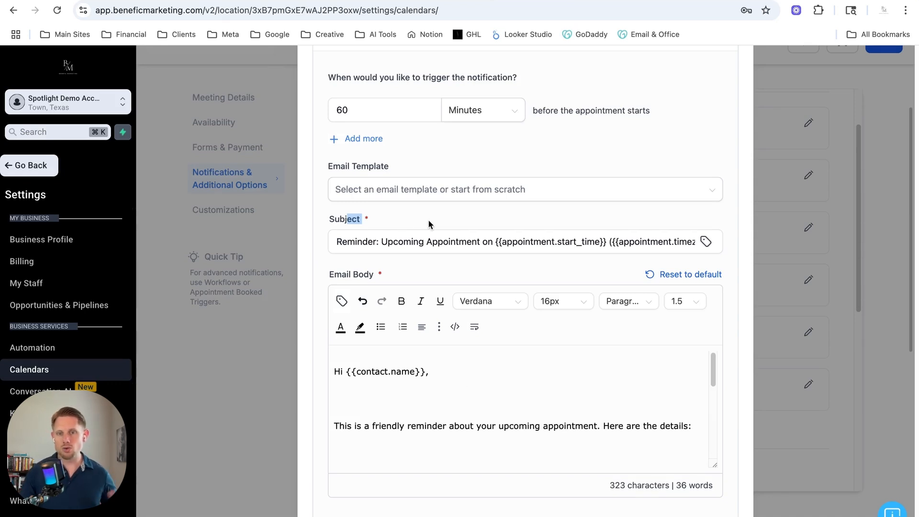
left_click_drag(398, 236, 631, 326)
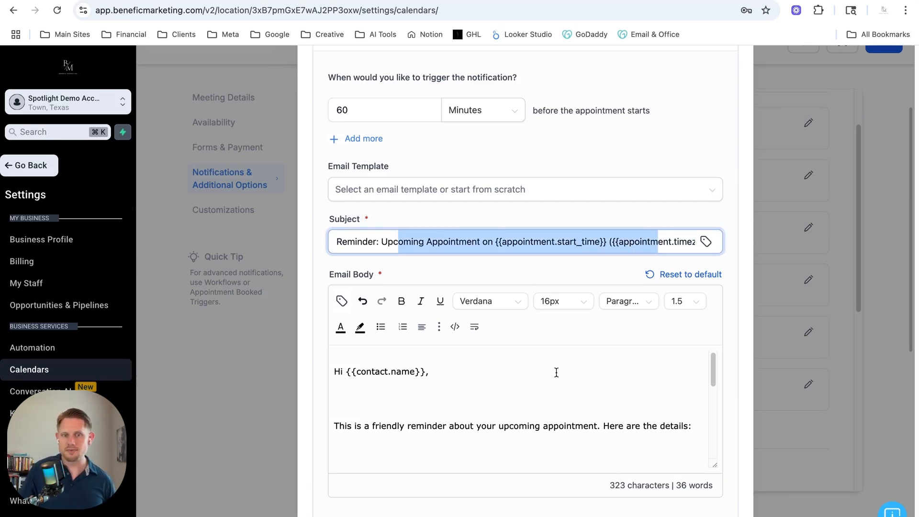
scroll(556, 371, "down", 3)
scroll(556, 371, "up", 2)
scroll(429, 277, "down", 2)
scroll(429, 277, "up", 4)
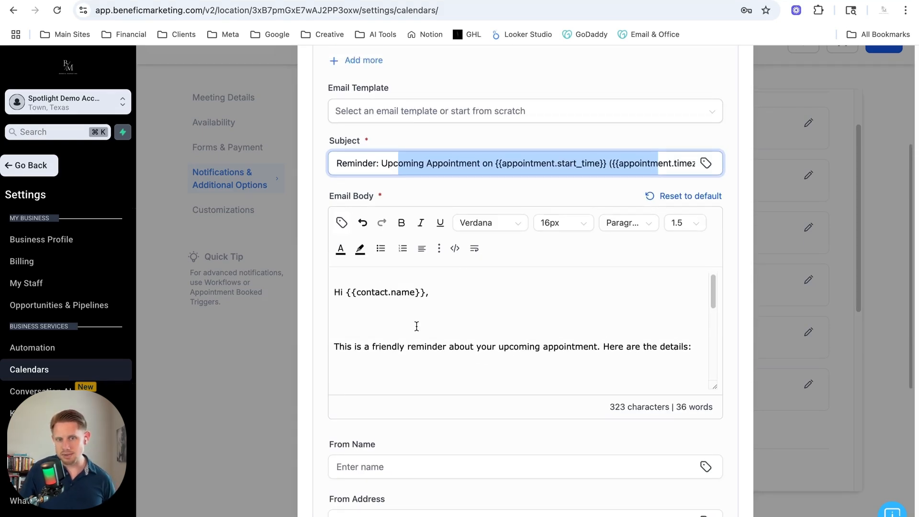
Review the reminder email body, sender name, sender address and test email fields, then close the notification editor.
scroll(416, 321, "down", 2)
scroll(421, 334, "down", 5)
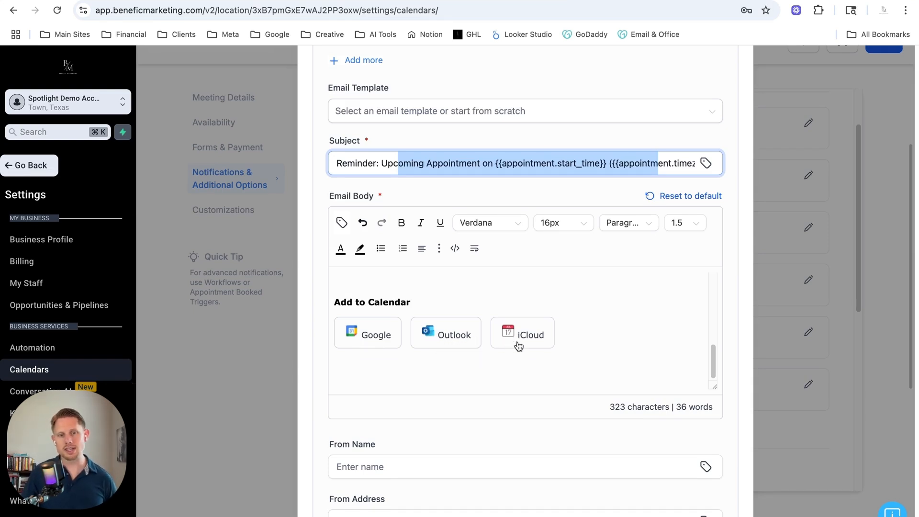
scroll(589, 328, "down", 5)
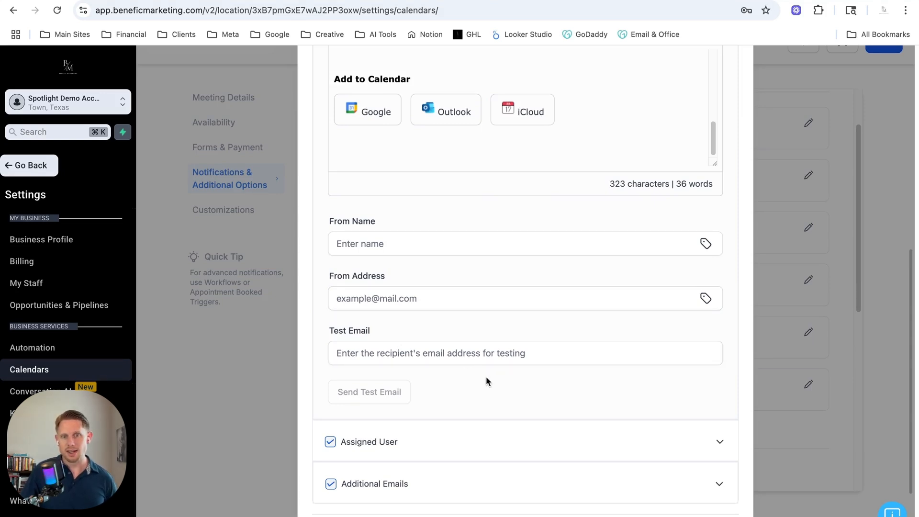
scroll(499, 405, "up", 10)
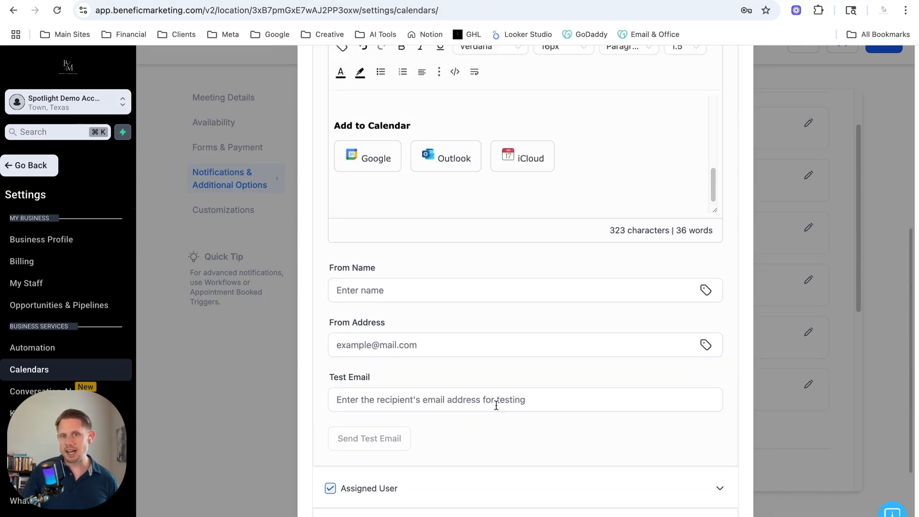
scroll(521, 402, "down", 10)
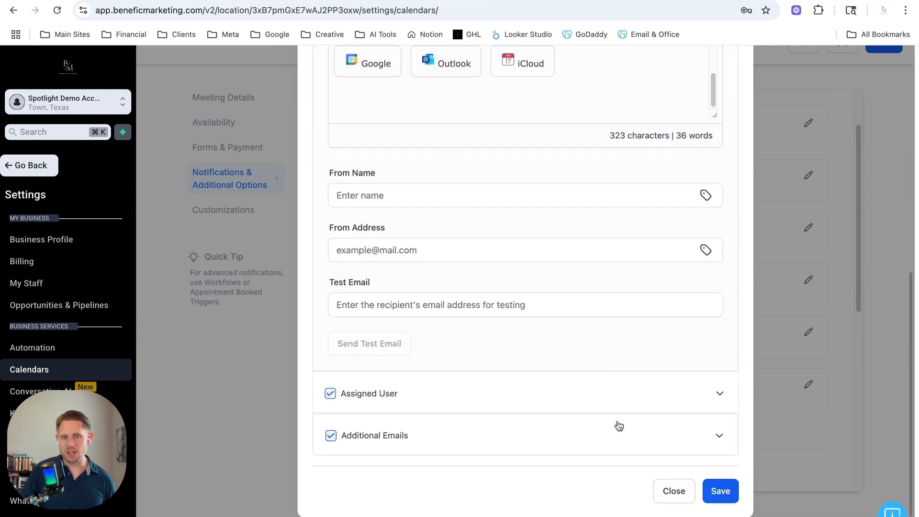
left_click(674, 491)
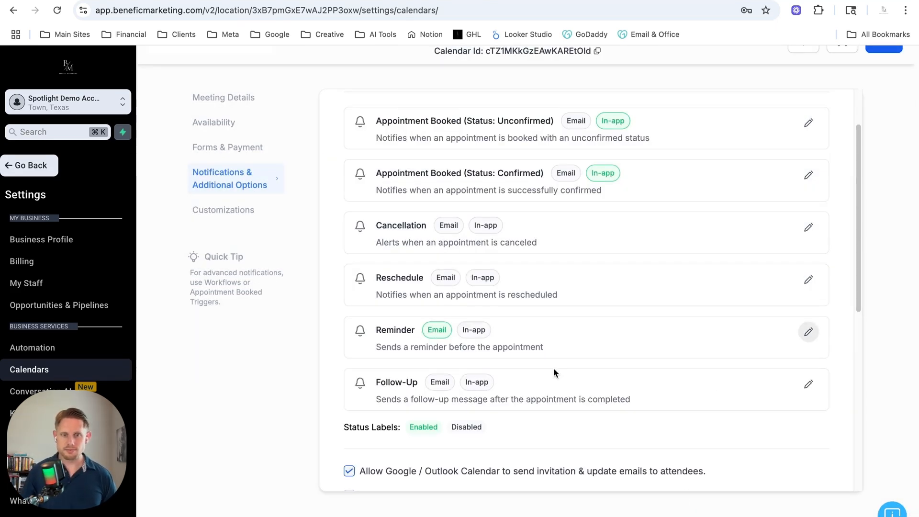
Review the cancellation and reschedule policy link expiry fields and the meeting invite notes.
scroll(752, 164, "down", 3)
scroll(750, 347, "down", 3)
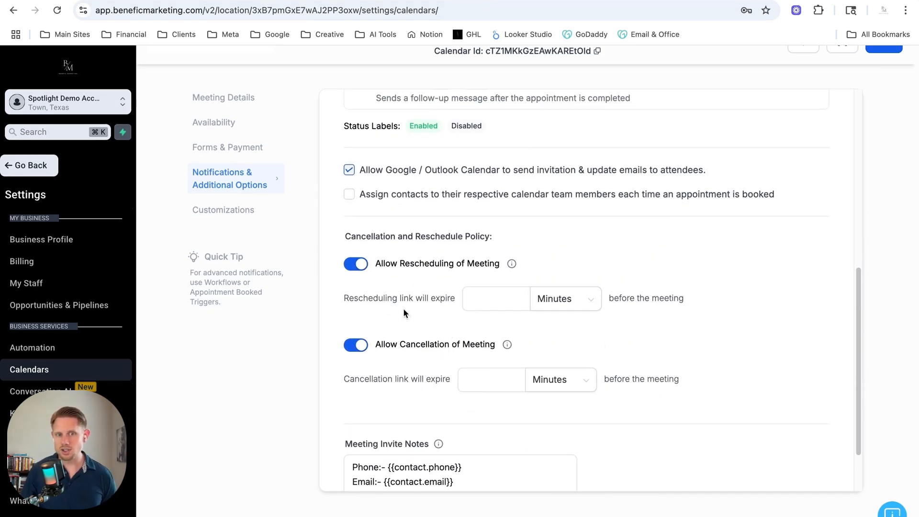
left_click_drag(362, 298, 464, 294)
left_click(465, 295)
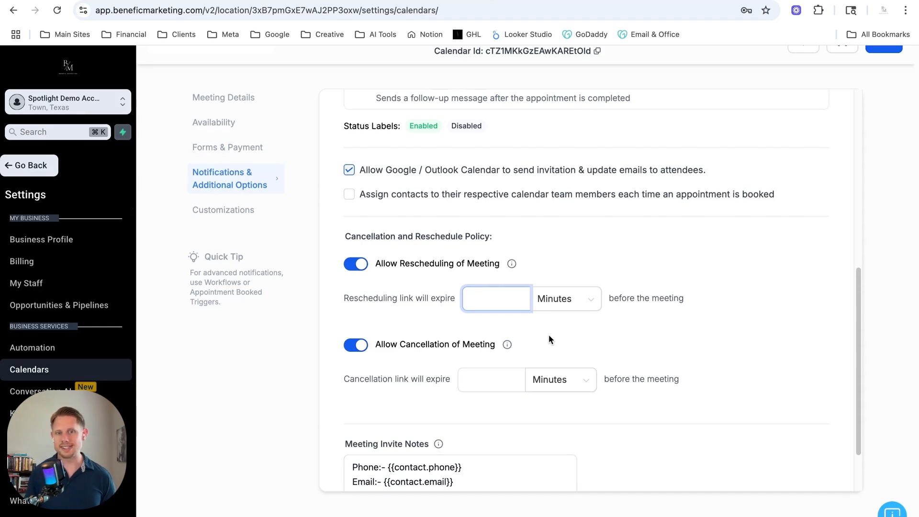
scroll(702, 391, "down", 2)
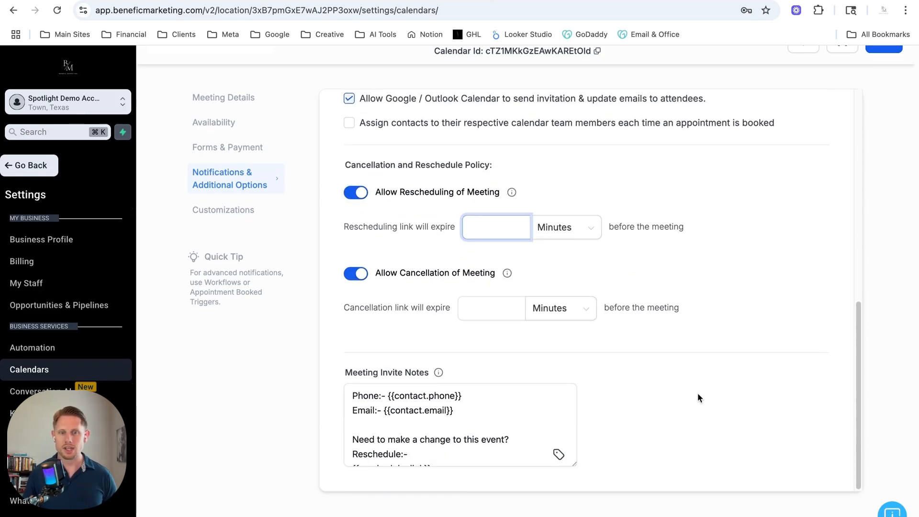
left_click_drag(374, 372, 431, 371)
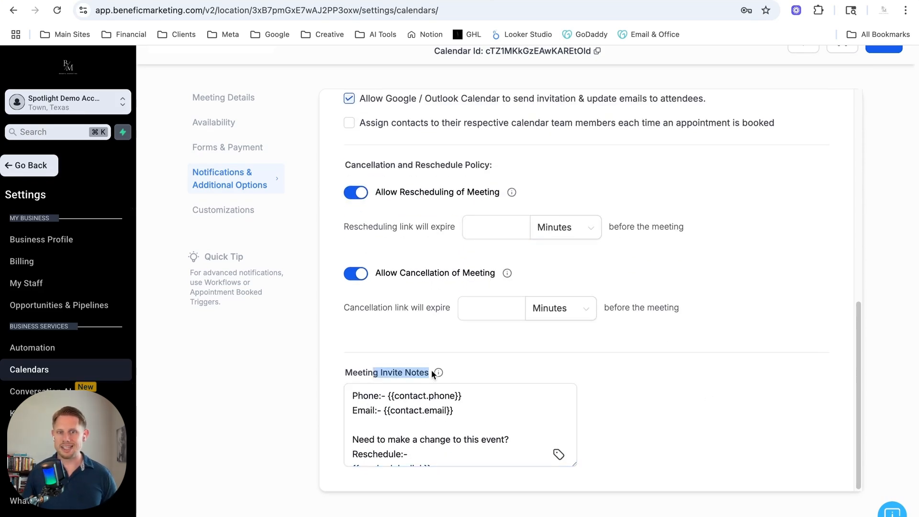
scroll(441, 433, "down", 1)
scroll(442, 432, "down", 3)
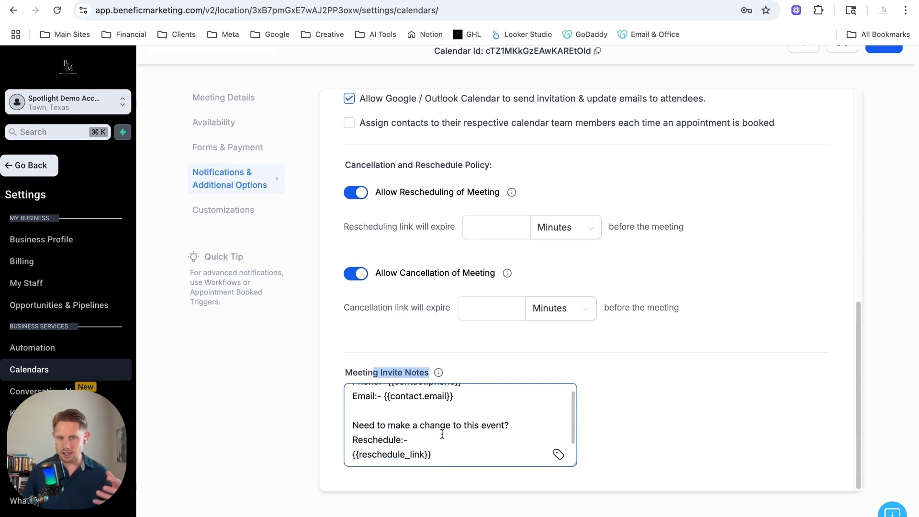
scroll(444, 428, "up", 3)
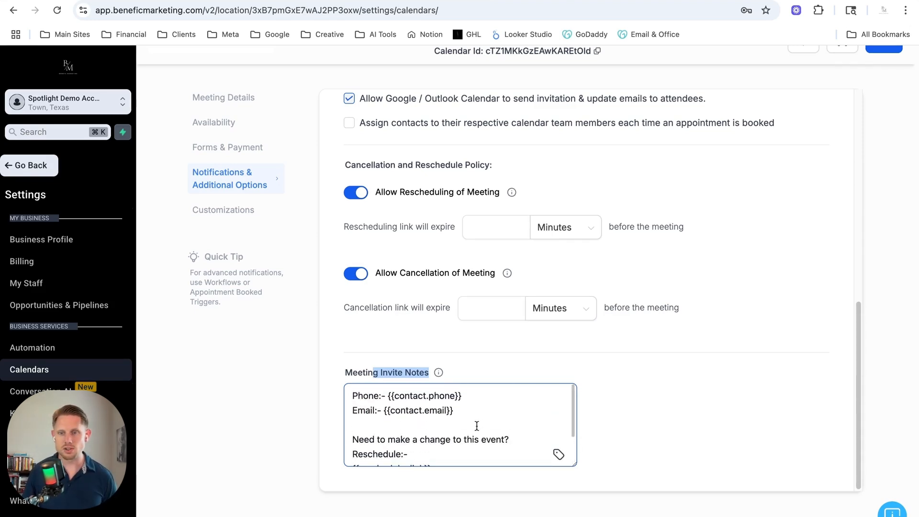
scroll(695, 424, "up", 15)
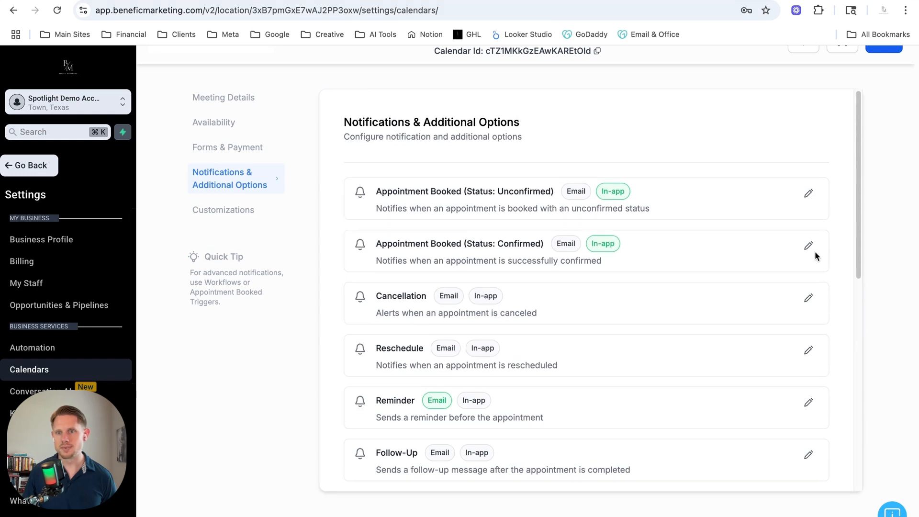
Save the notification settings and enable staff selection during booking in the calendar customizations.
left_click(873, 52)
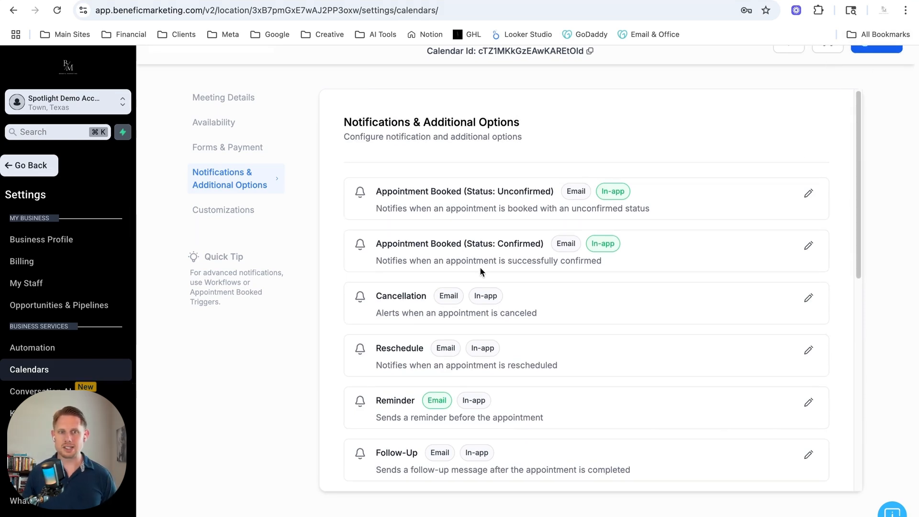
scroll(479, 266, "down", 10)
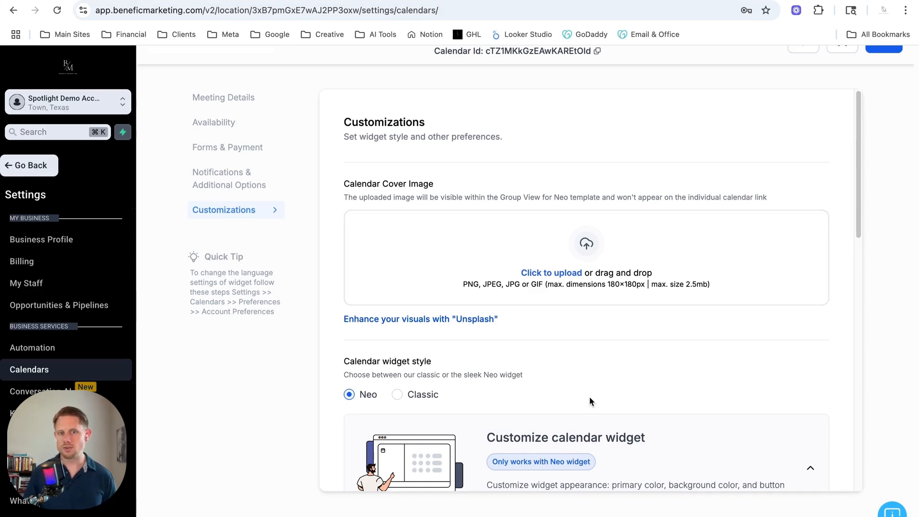
scroll(590, 405, "down", 4)
scroll(589, 402, "down", 2)
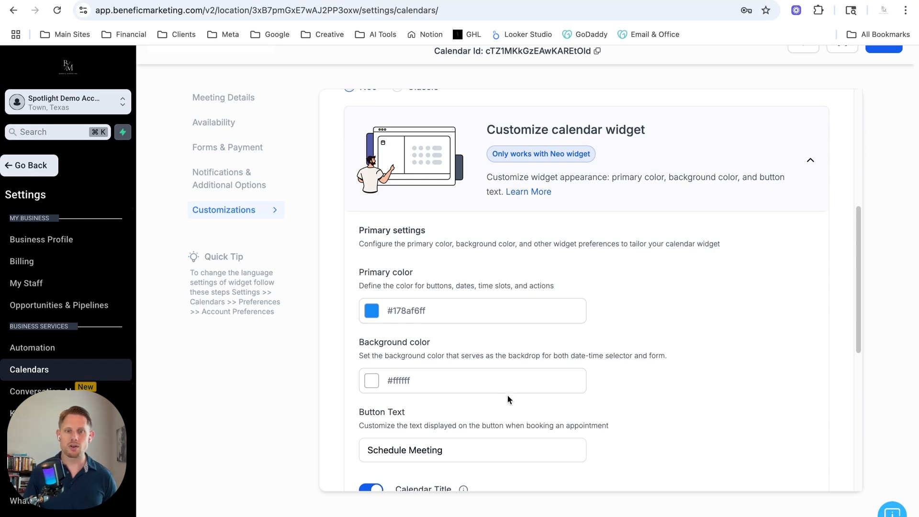
scroll(515, 401, "down", 3)
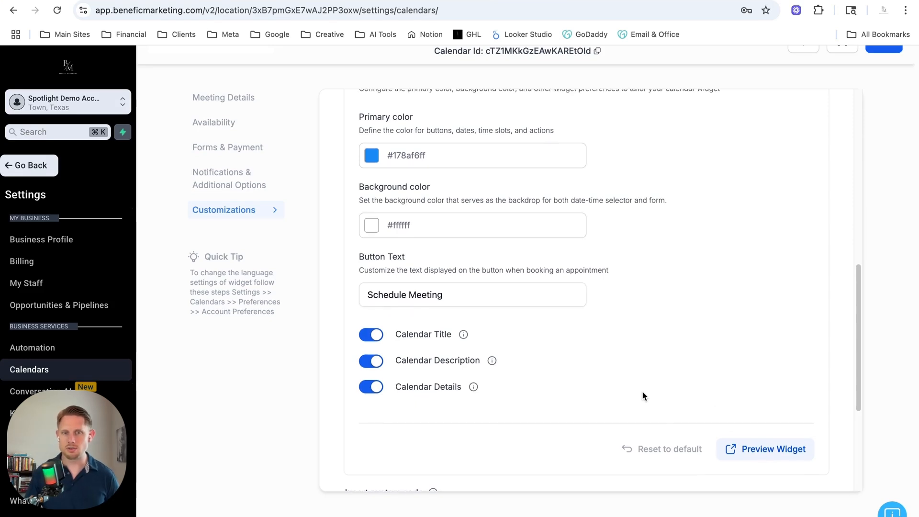
scroll(642, 393, "down", 5)
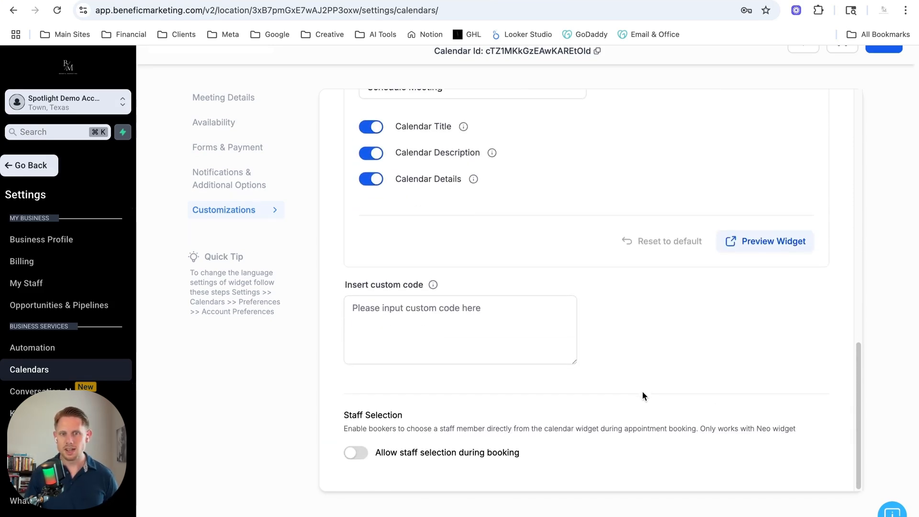
left_click(356, 457)
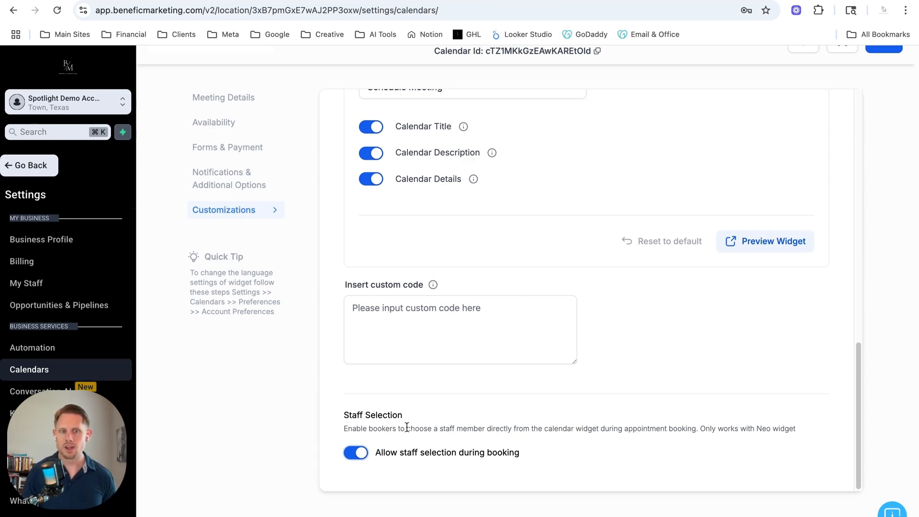
Save the calendar, then open and close the sharing links for Discovery Call with the Team.
left_click(878, 51)
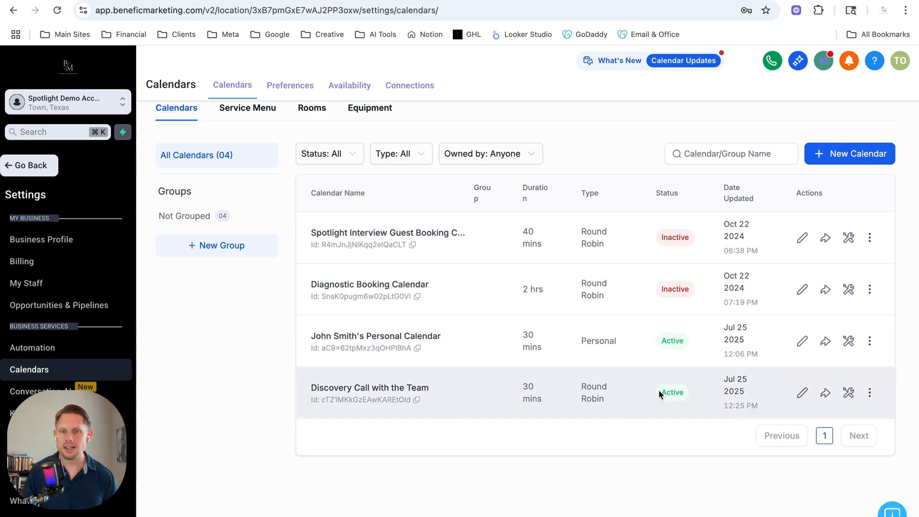
left_click(826, 393)
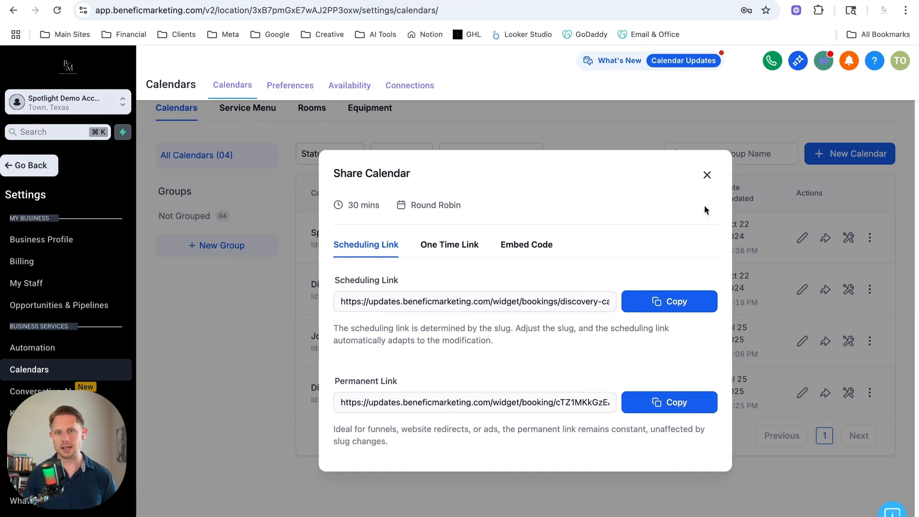
left_click(705, 177)
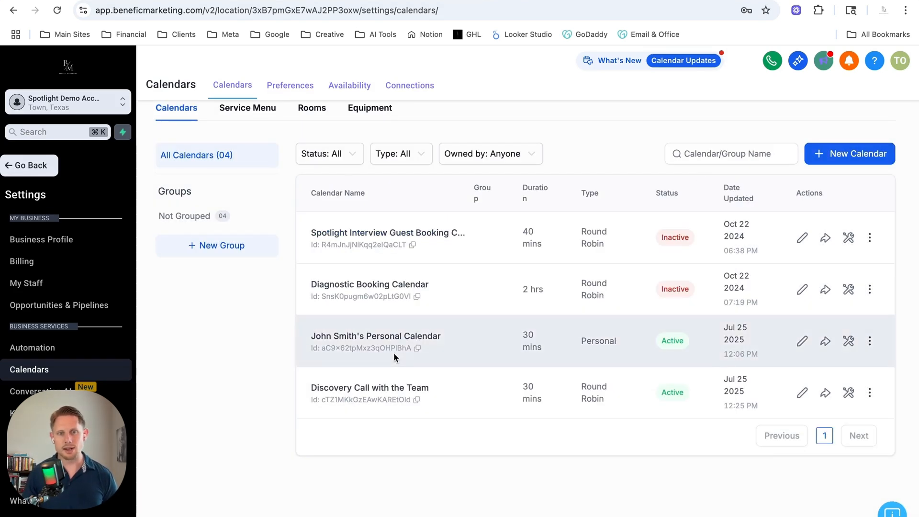